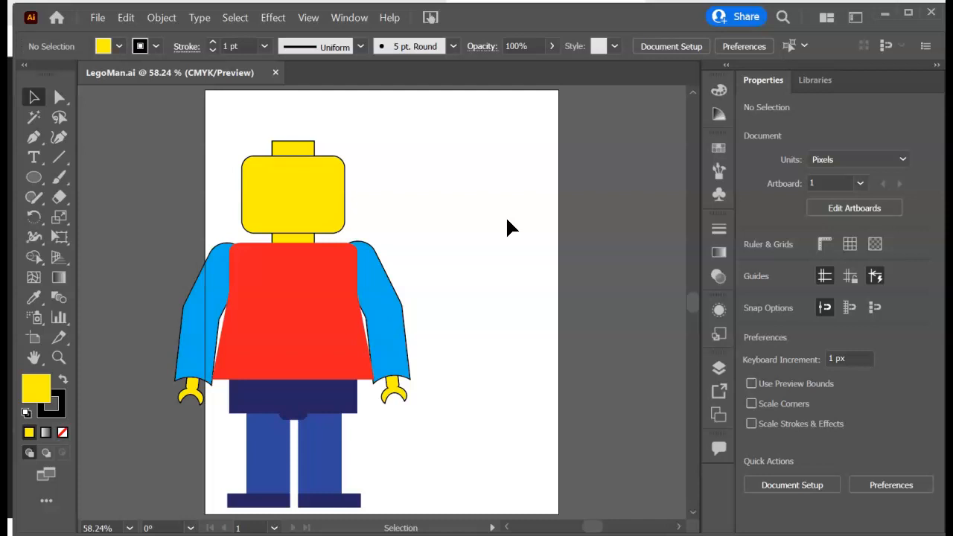
Open the Tints and Shades gradient swatch library
left_click(723, 152)
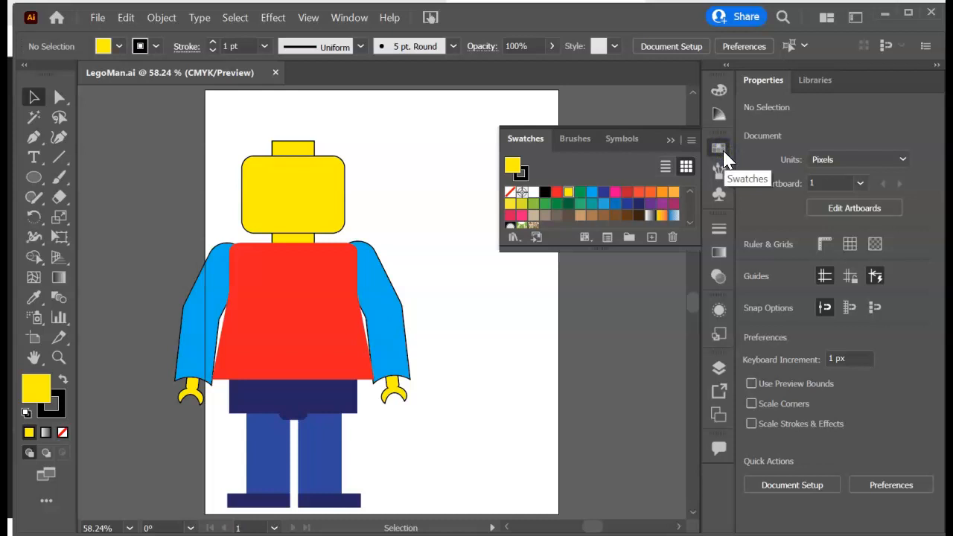
left_click(723, 152)
left_click(348, 17)
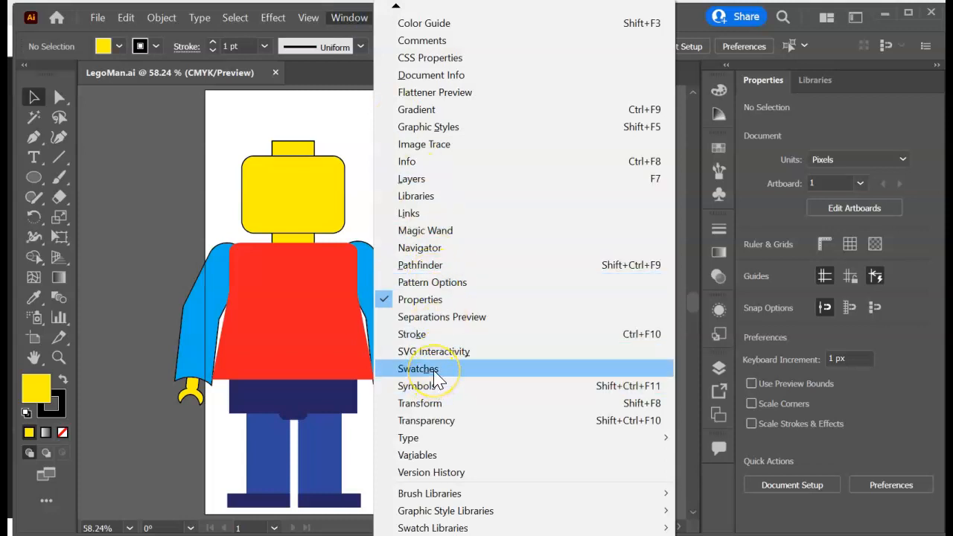
left_click(723, 150)
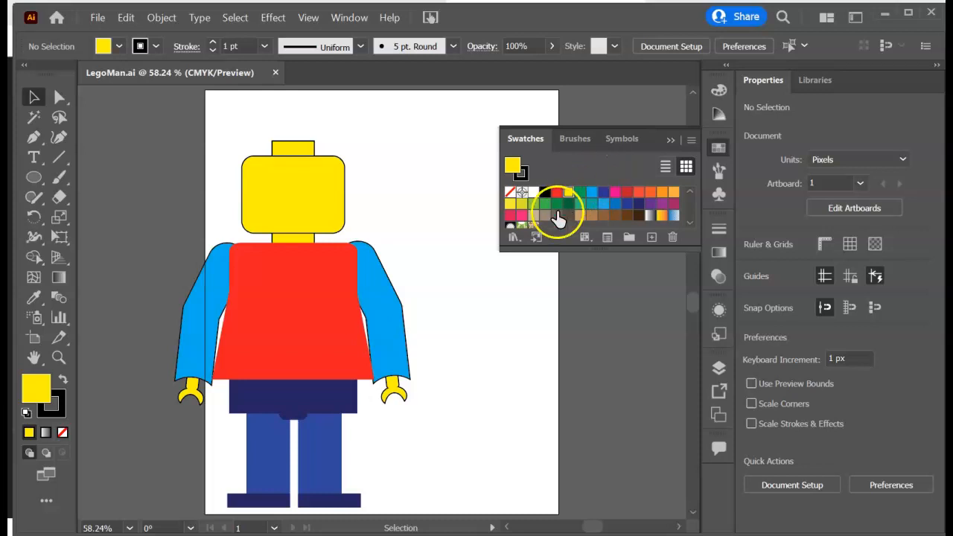
left_click(515, 240)
left_click(514, 238)
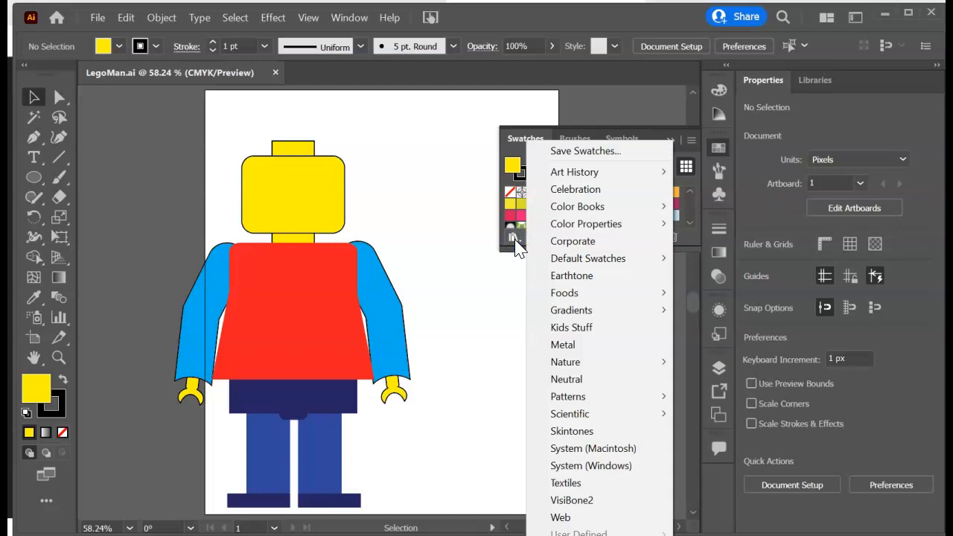
mouse_move(635, 322)
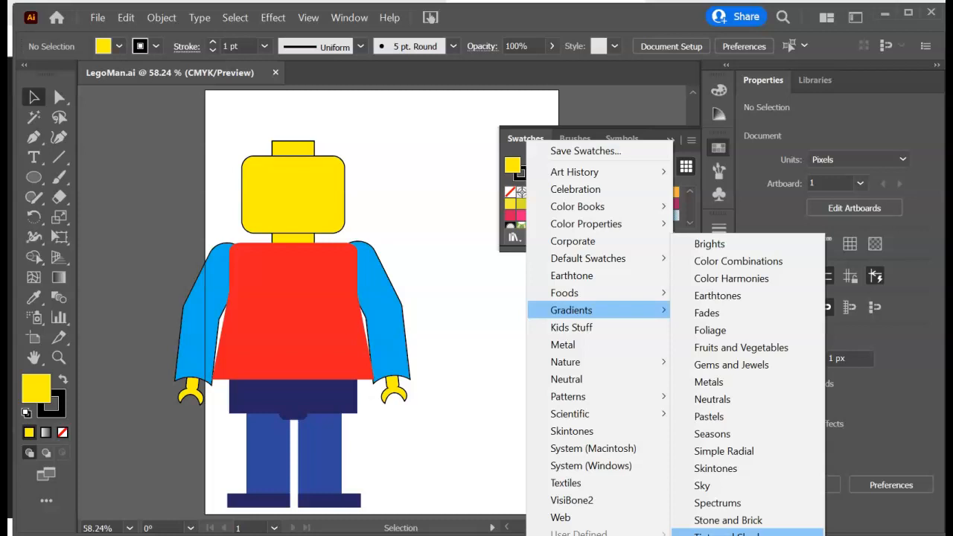
left_click(726, 534)
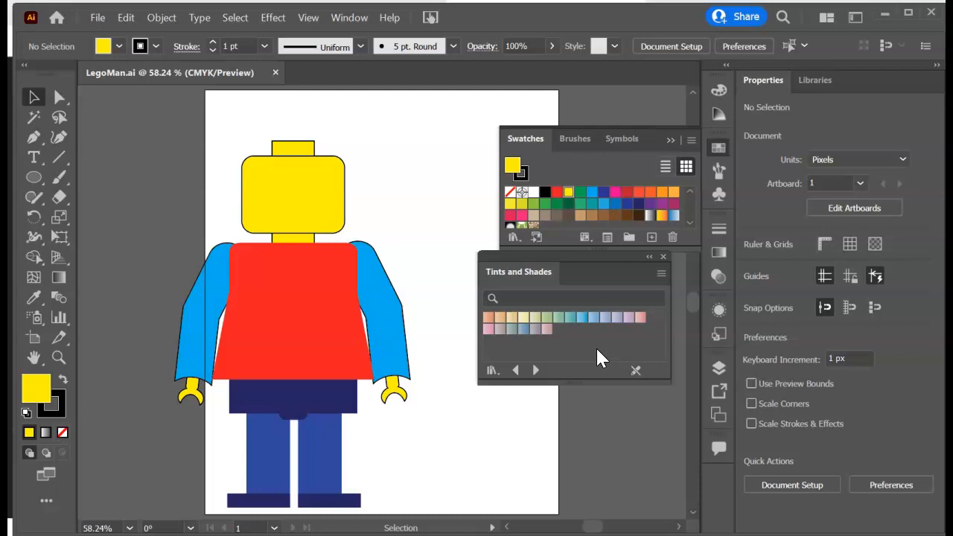
Fill the Lego figure's arm on the left of the artwork with the blue Tints and Shades gradient and remove its stroke
double_click(202, 315)
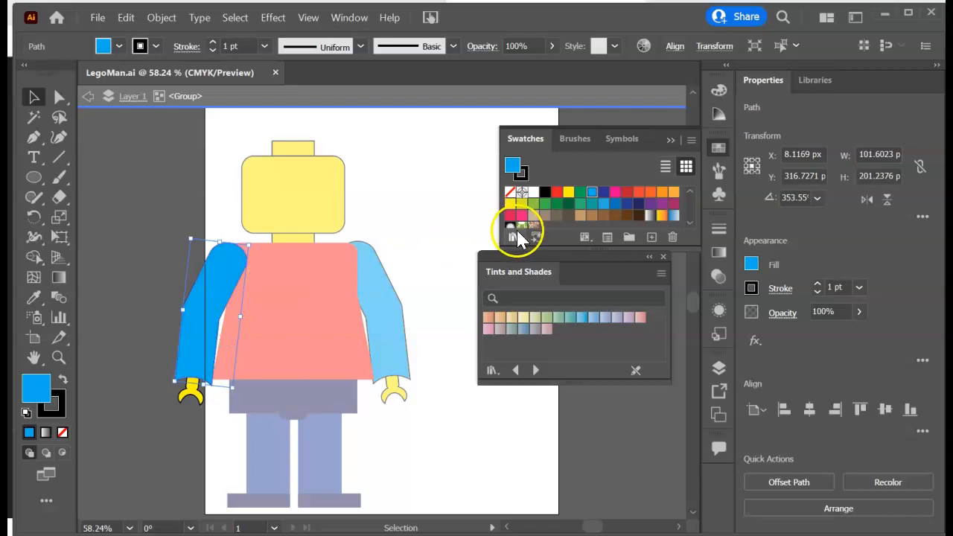
left_click(581, 324)
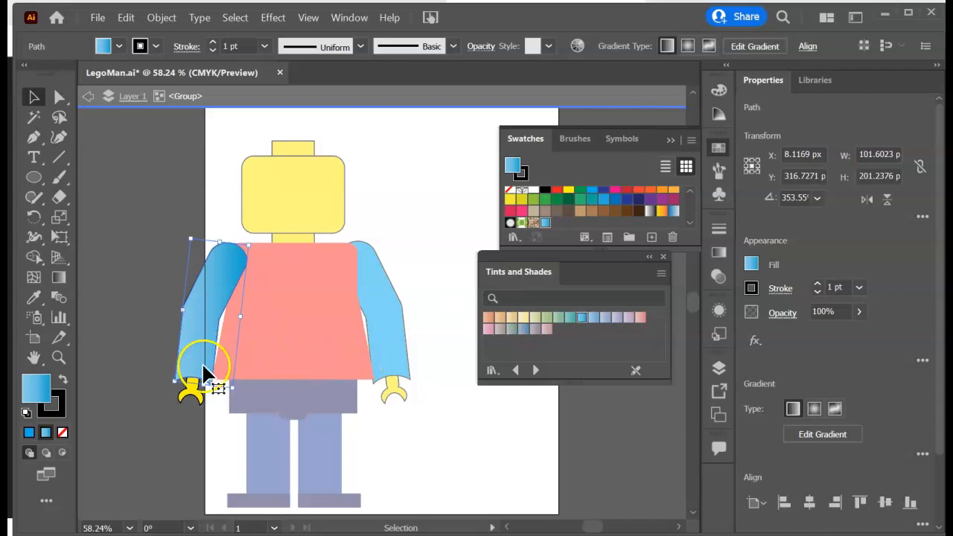
left_click(525, 179)
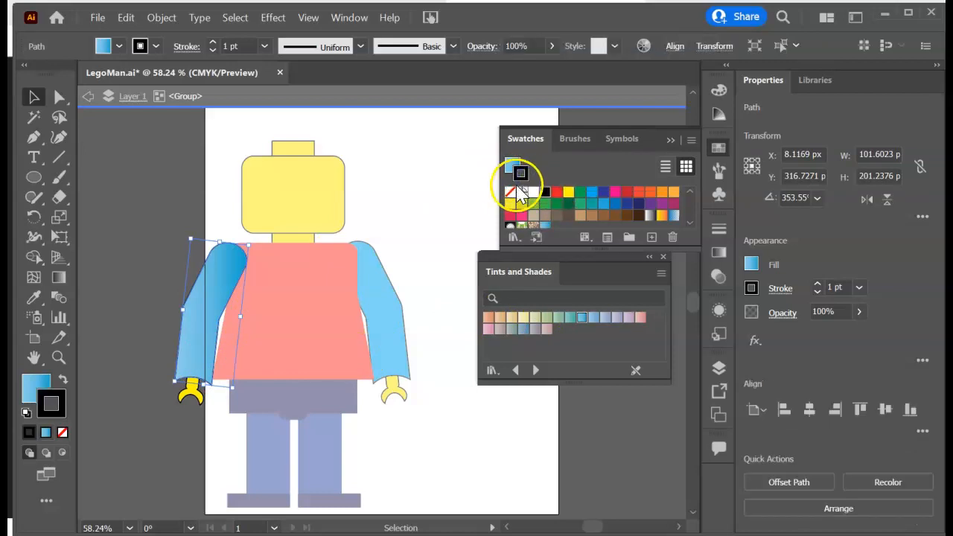
left_click(509, 194)
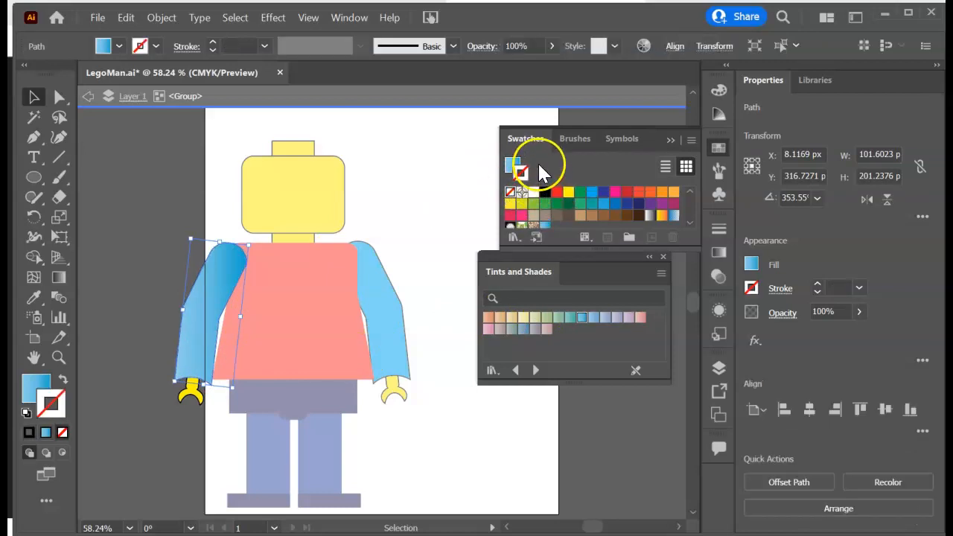
left_click(512, 165)
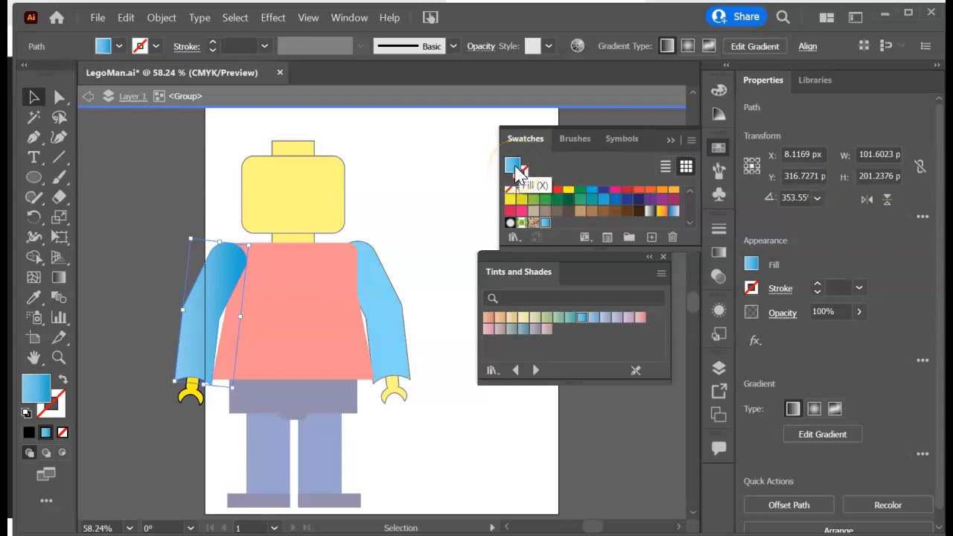
Change the selected arm's gradient type to radial
left_click_drag(515, 168, 197, 361)
left_click_drag(198, 348, 220, 299)
left_click(721, 256)
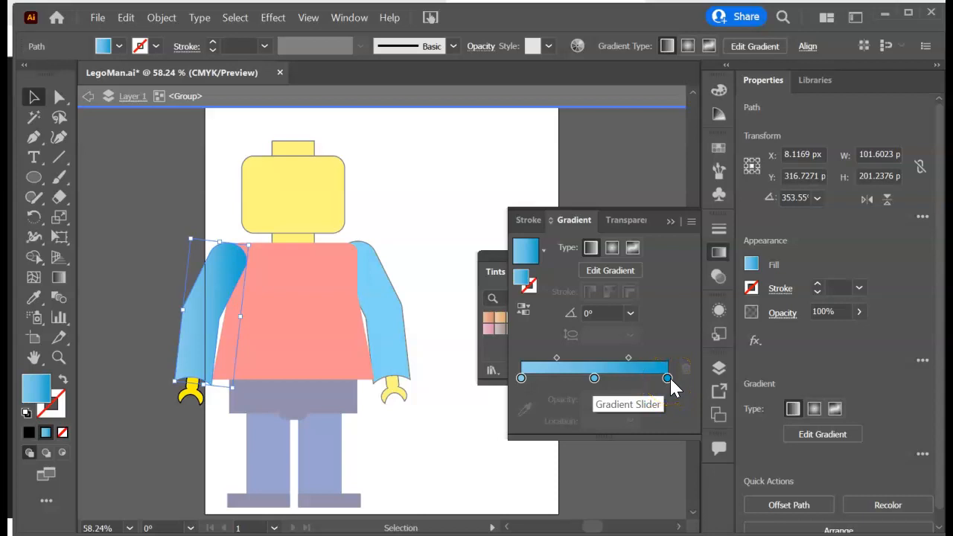
left_click(543, 397)
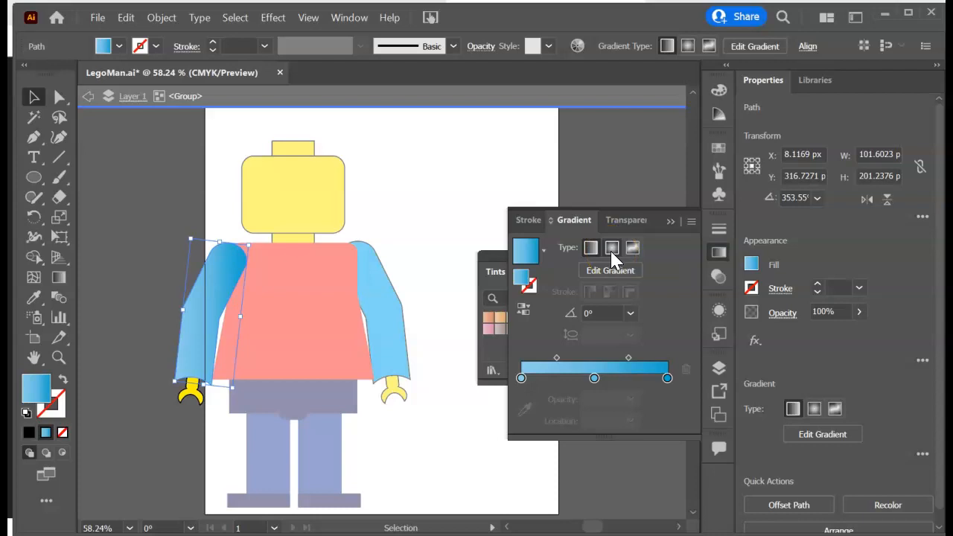
left_click(611, 253)
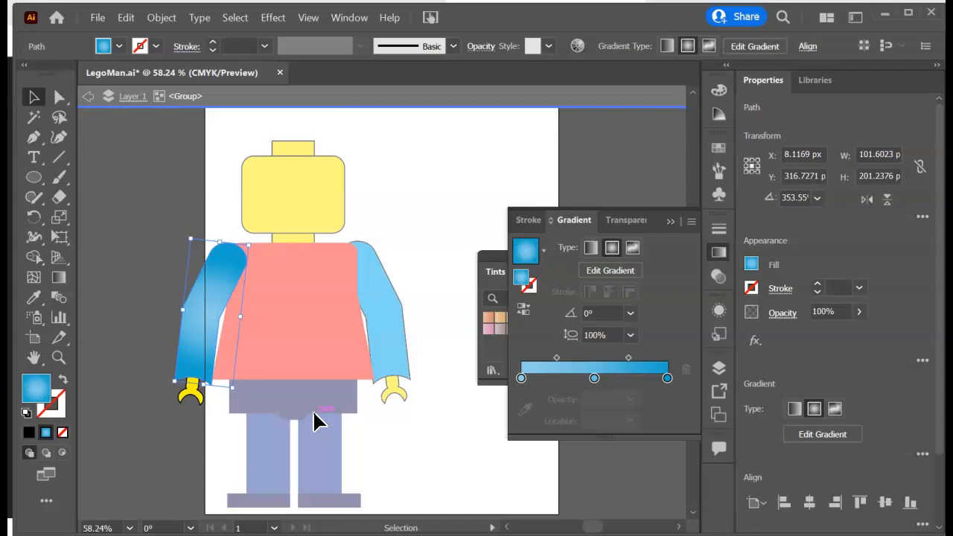
Examine the colour settings of the light blue stop at the start of the arm's gradient
left_click(522, 378)
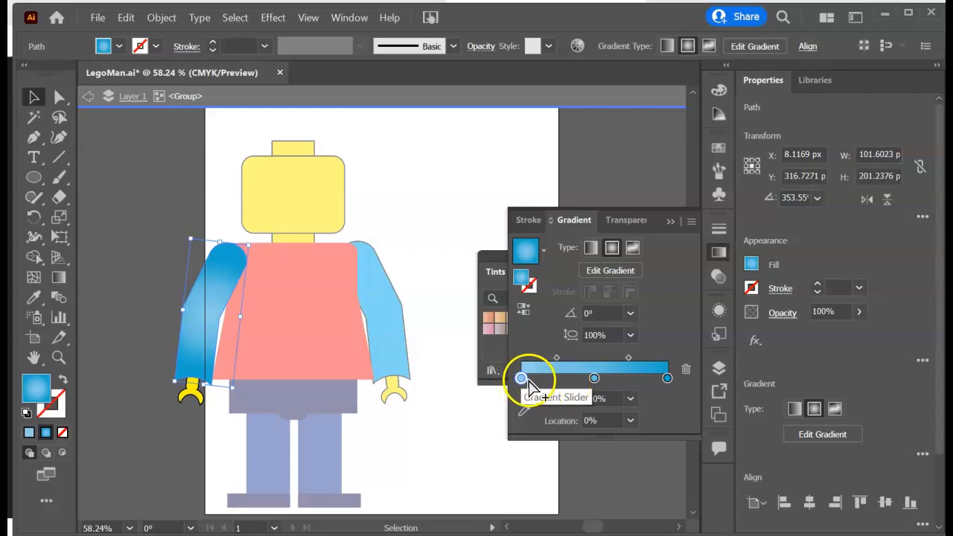
double_click(521, 378)
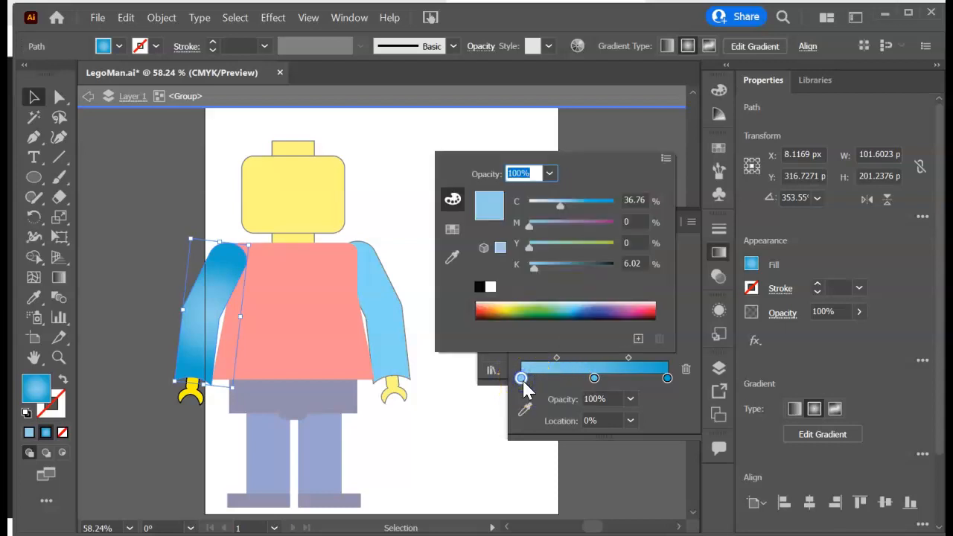
left_click(549, 389)
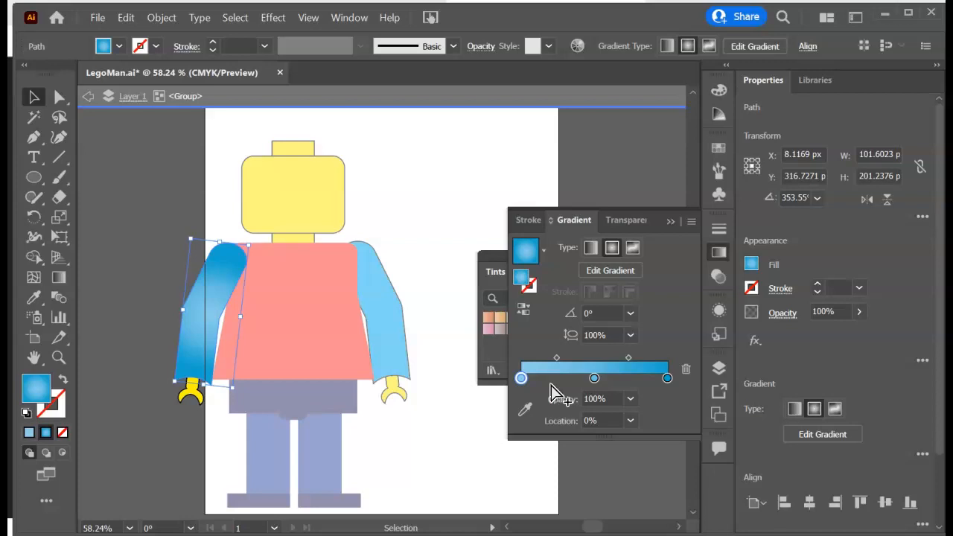
left_click_drag(522, 378, 213, 319)
Close the gradient settings and the Tints and Shades library, and save the arm's radial gradient as a new swatch named bluearm
left_click(670, 221)
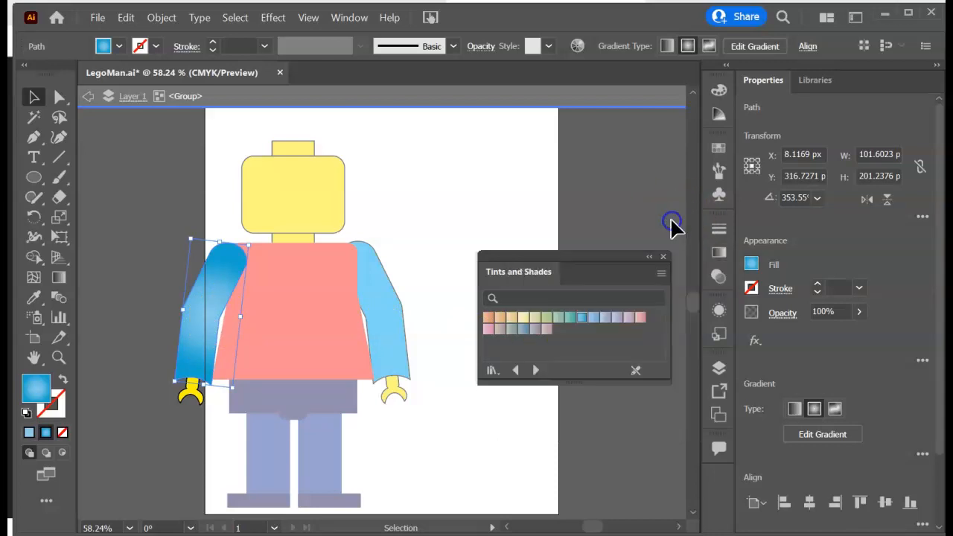
left_click(662, 258)
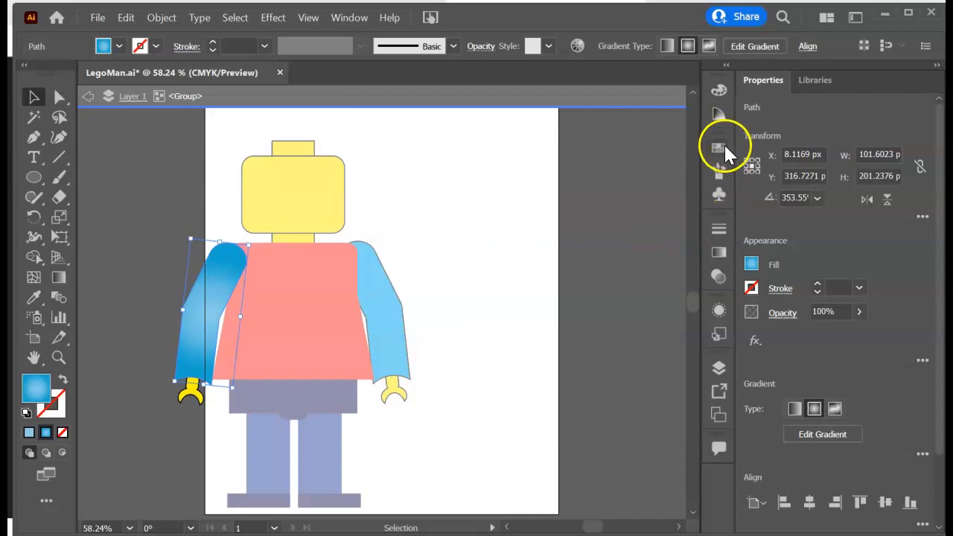
left_click(723, 148)
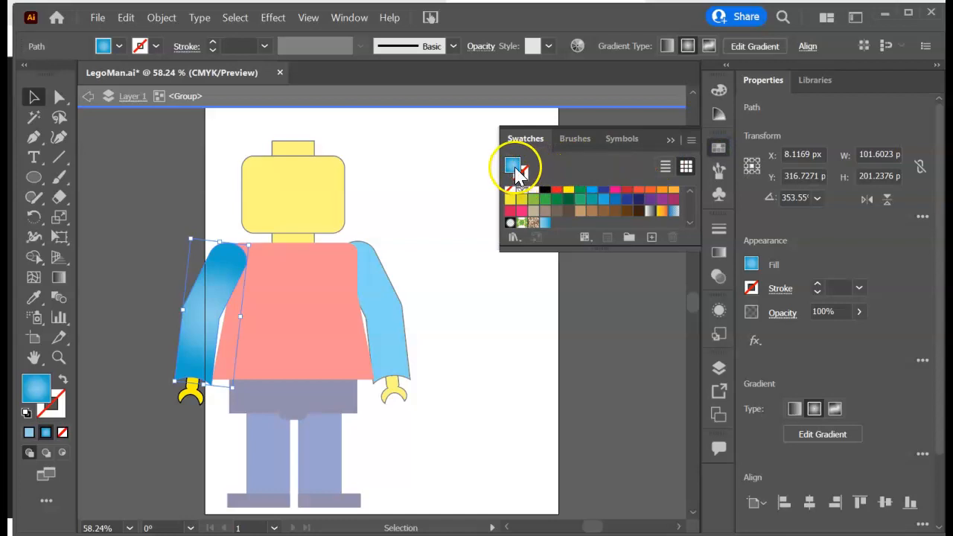
left_click(652, 238)
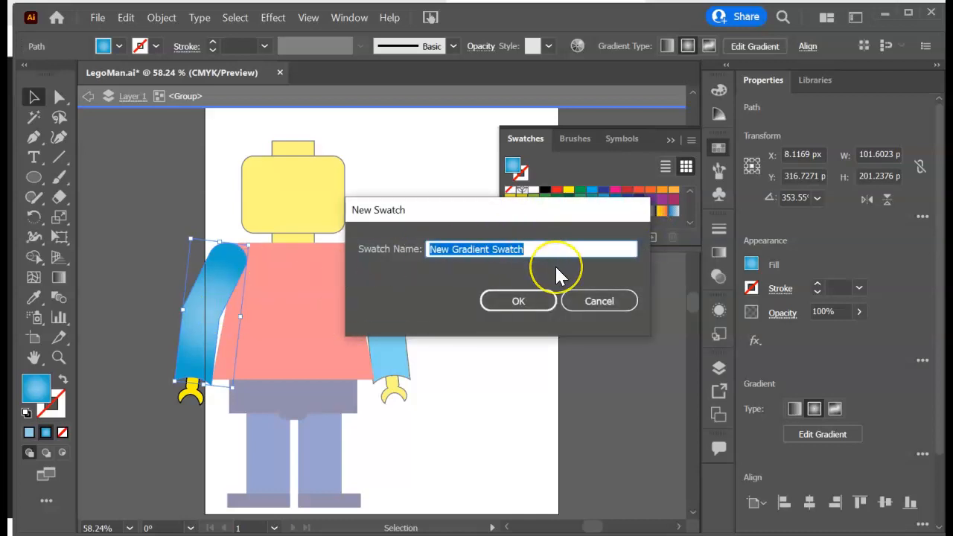
type("bluearm")
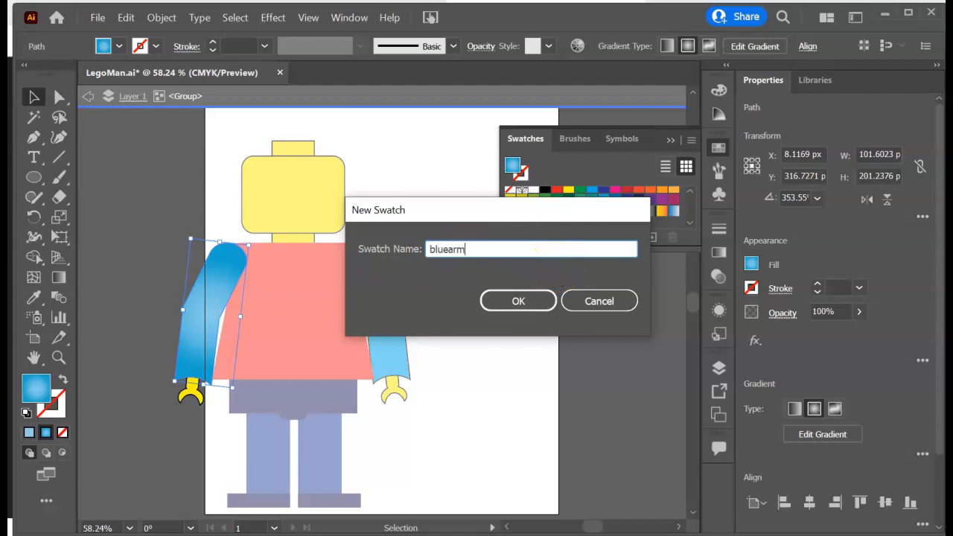
left_click(526, 301)
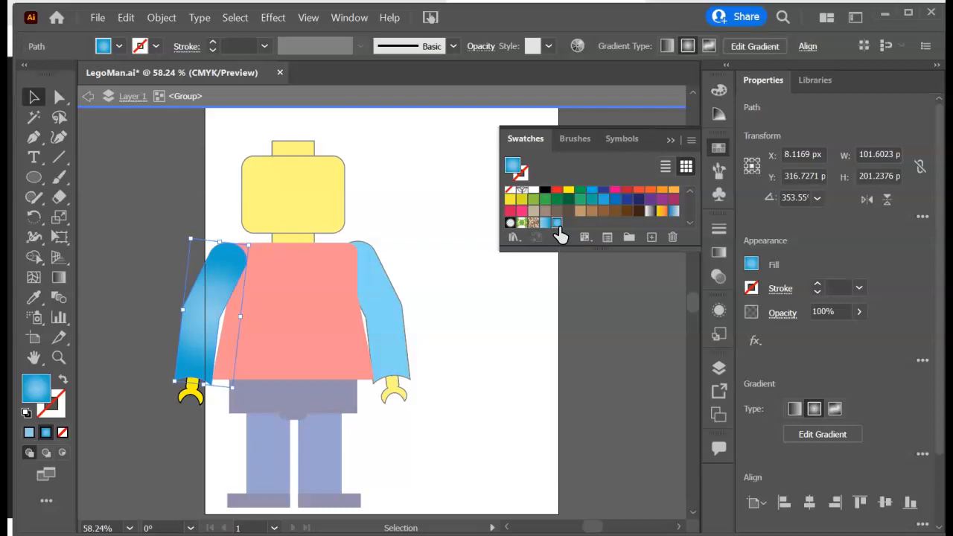
double_click(519, 172)
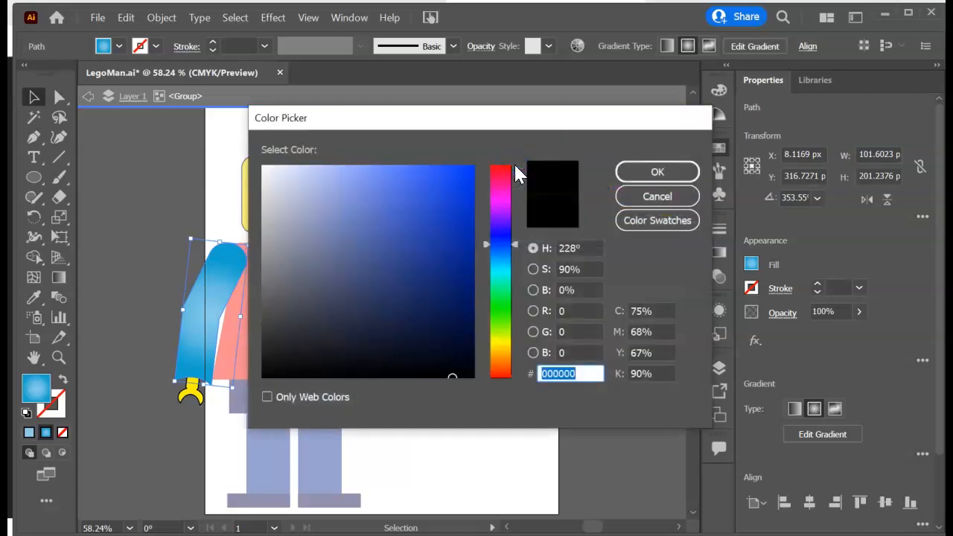
left_click(639, 195)
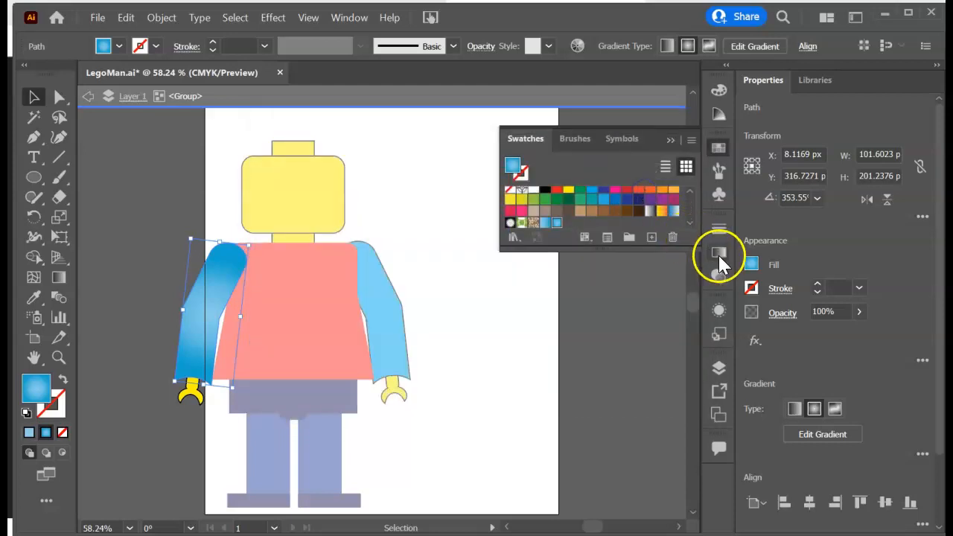
left_click(719, 257)
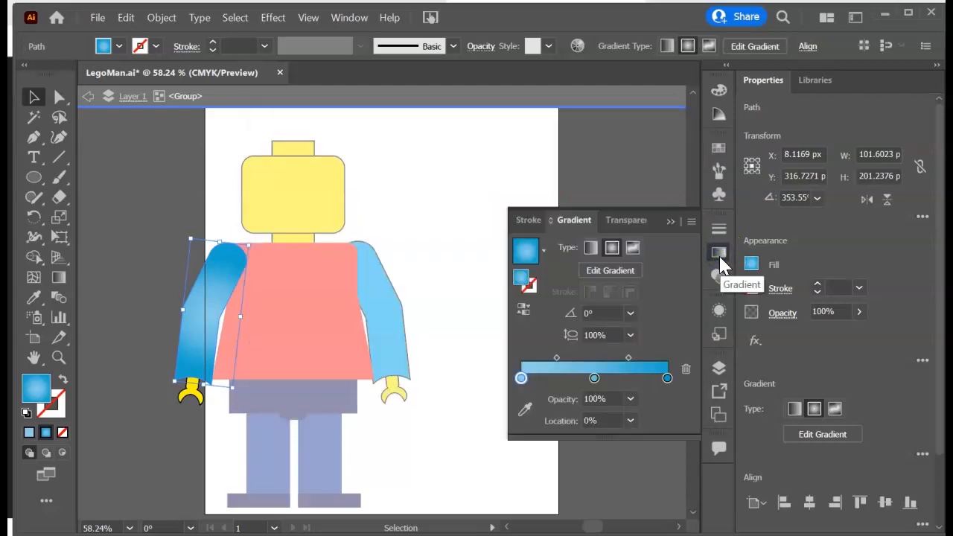
left_click(721, 149)
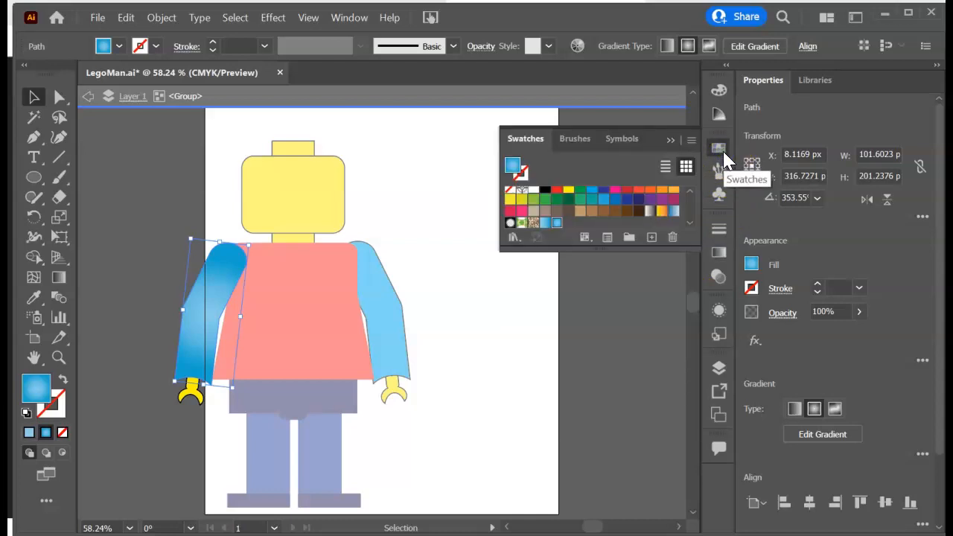
Fill the Lego figure's other arm, still solid blue, with the bluearm gradient swatch and remove its black stroke
double_click(493, 358)
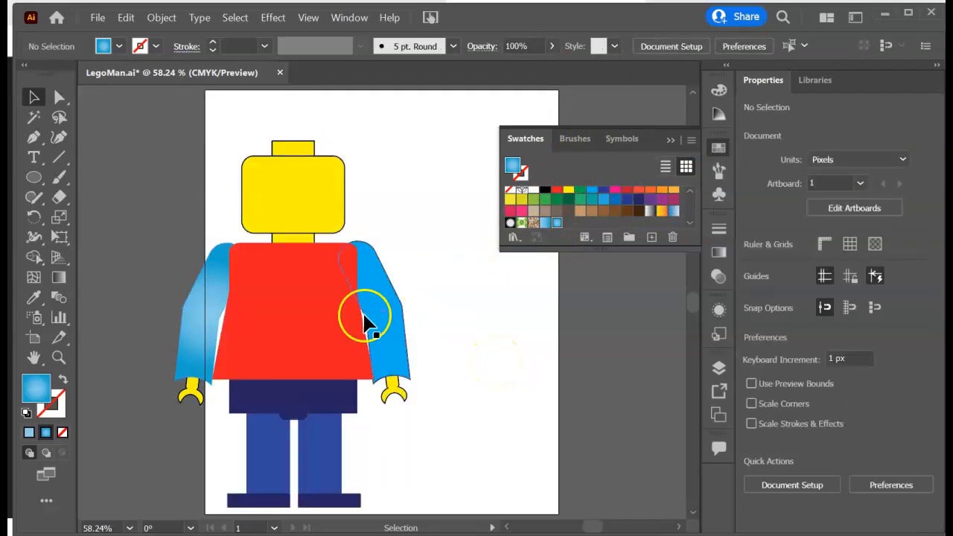
double_click(379, 338)
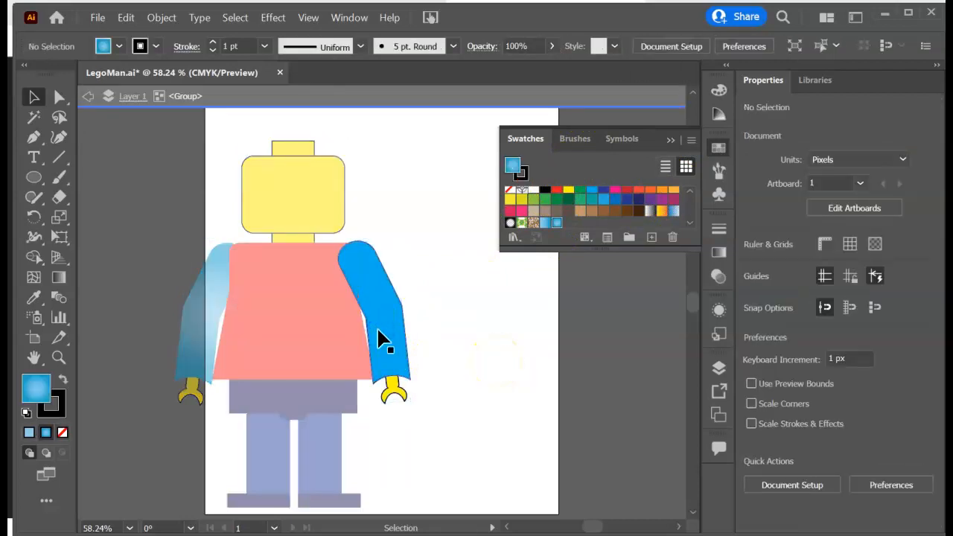
left_click(382, 337)
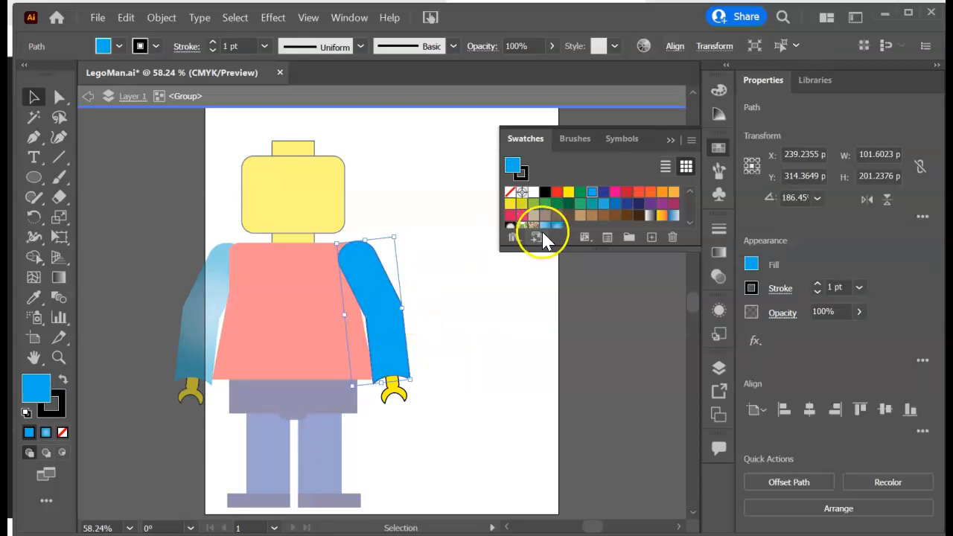
left_click_drag(551, 251, 552, 268)
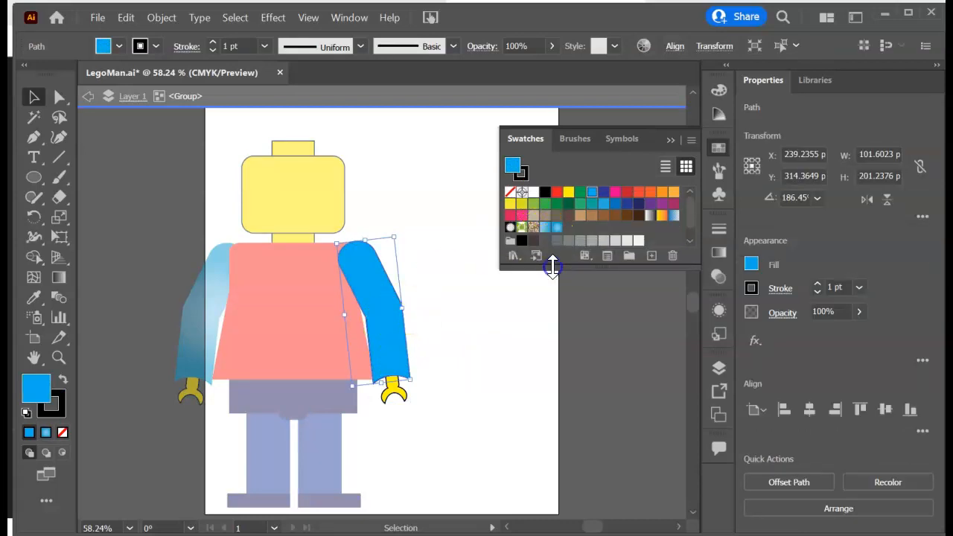
left_click(557, 228)
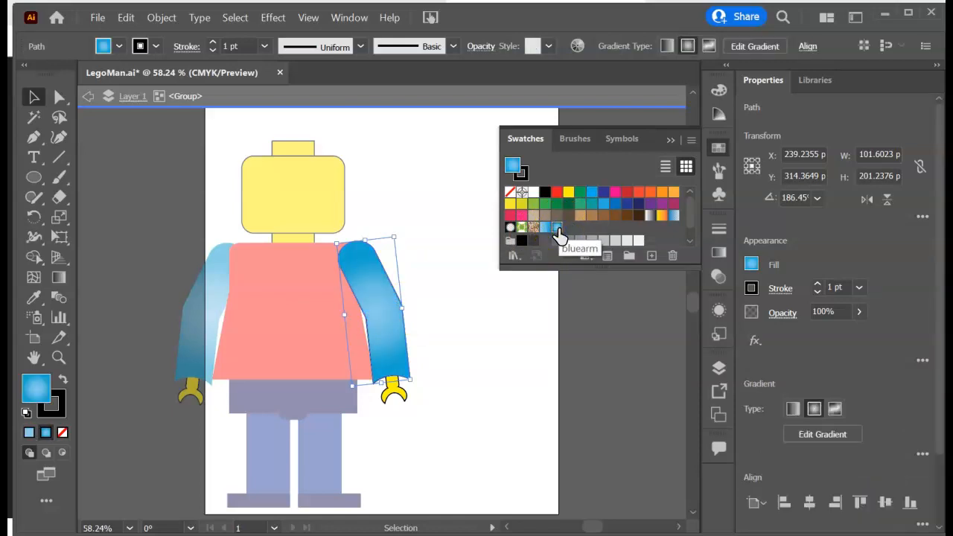
left_click(524, 179)
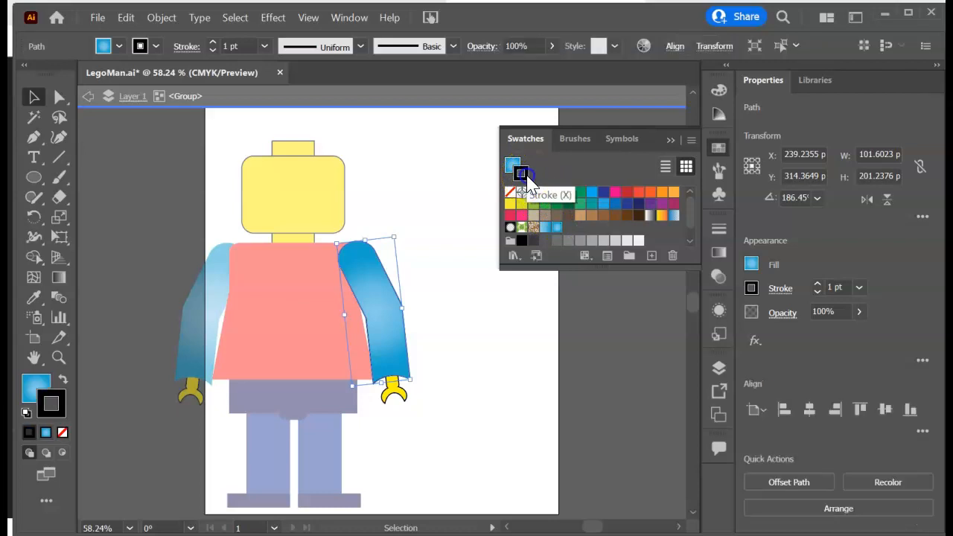
left_click(510, 192)
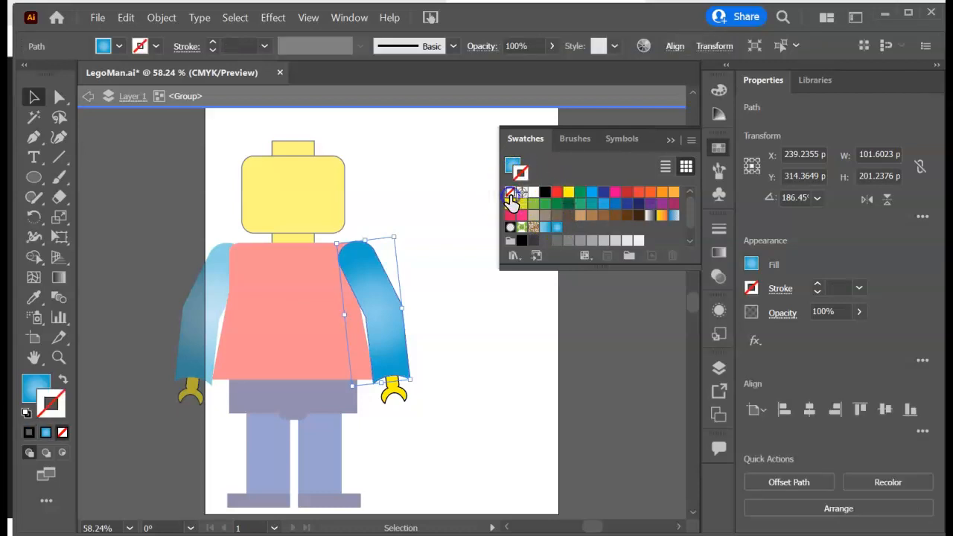
left_click(513, 165)
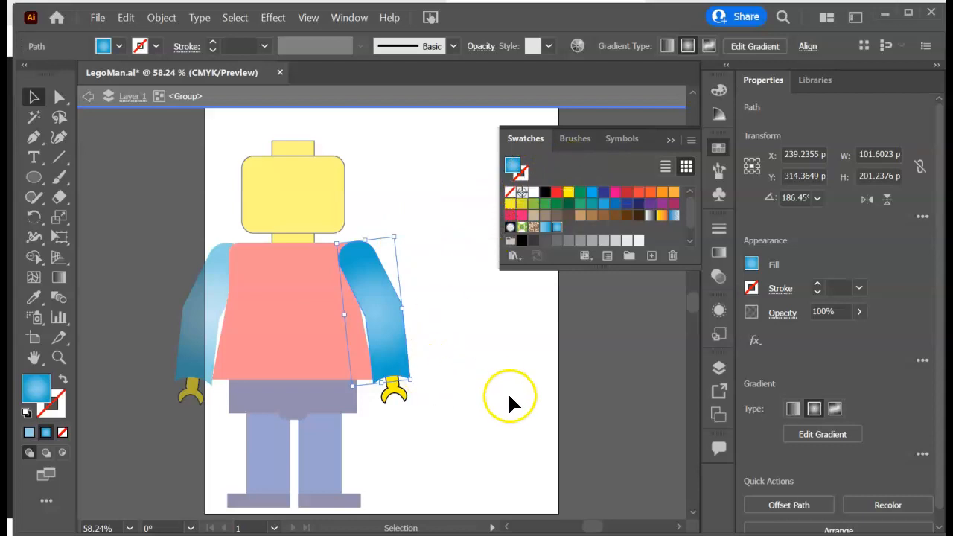
Isolate the solid blue leg rectangle on the figure's left side within its nested groups and fill it with the bluearm swatch
double_click(580, 375)
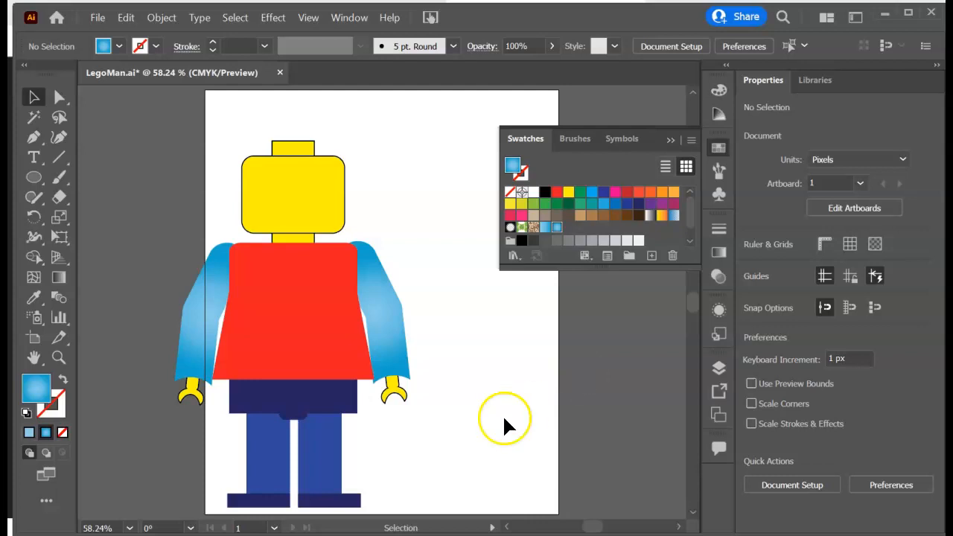
double_click(270, 457)
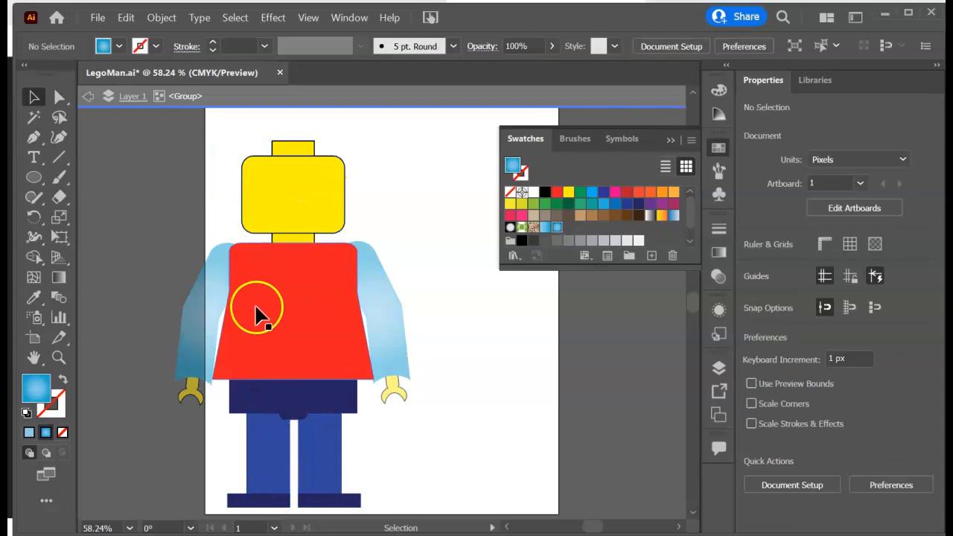
left_click(271, 466)
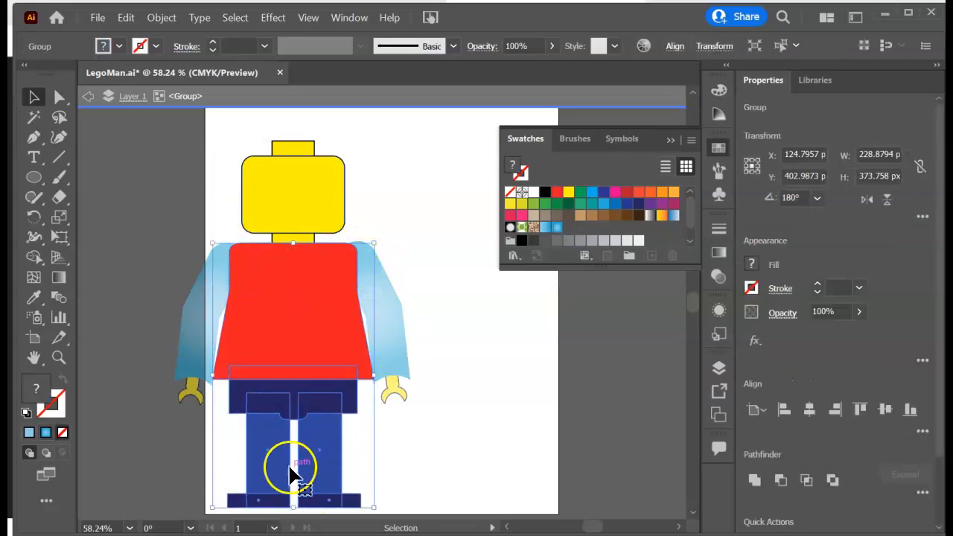
double_click(272, 440)
left_click(274, 447)
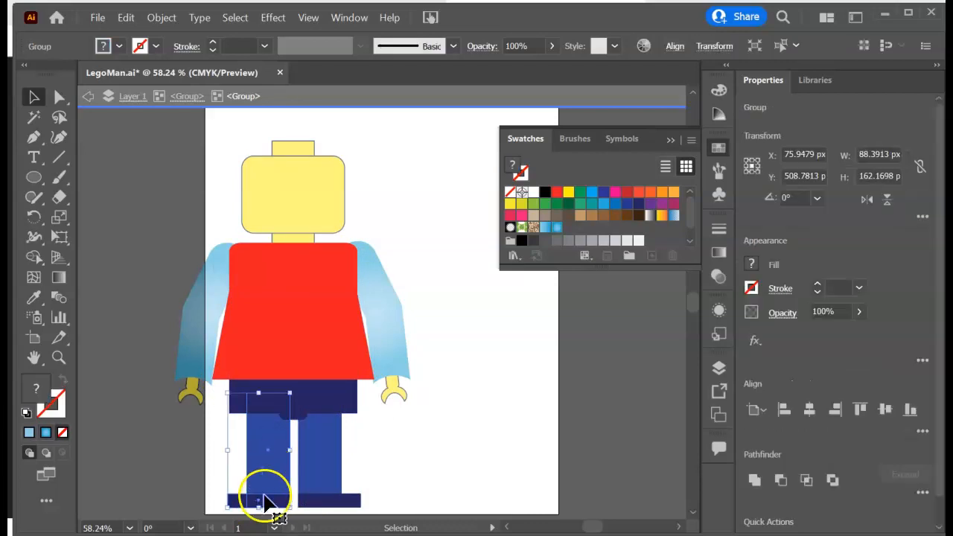
double_click(271, 441)
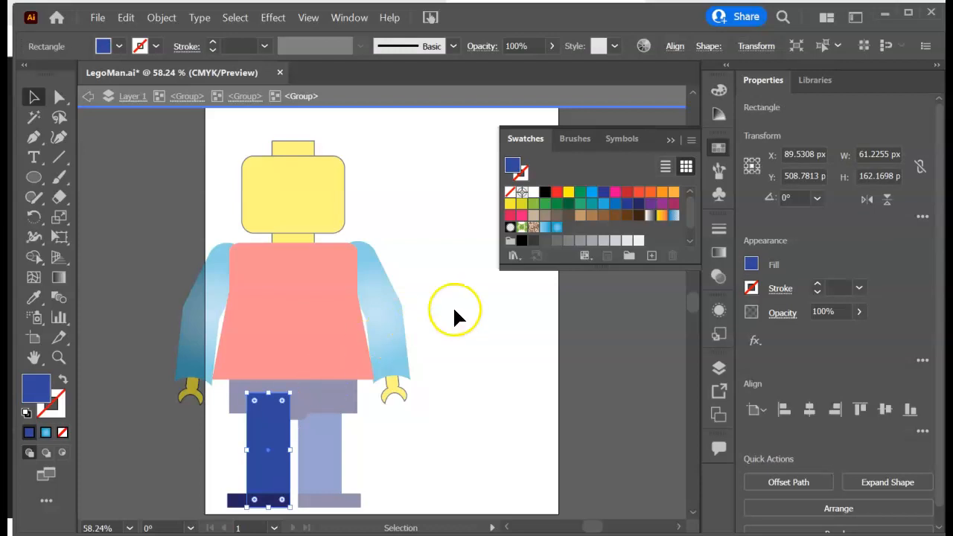
left_click(557, 235)
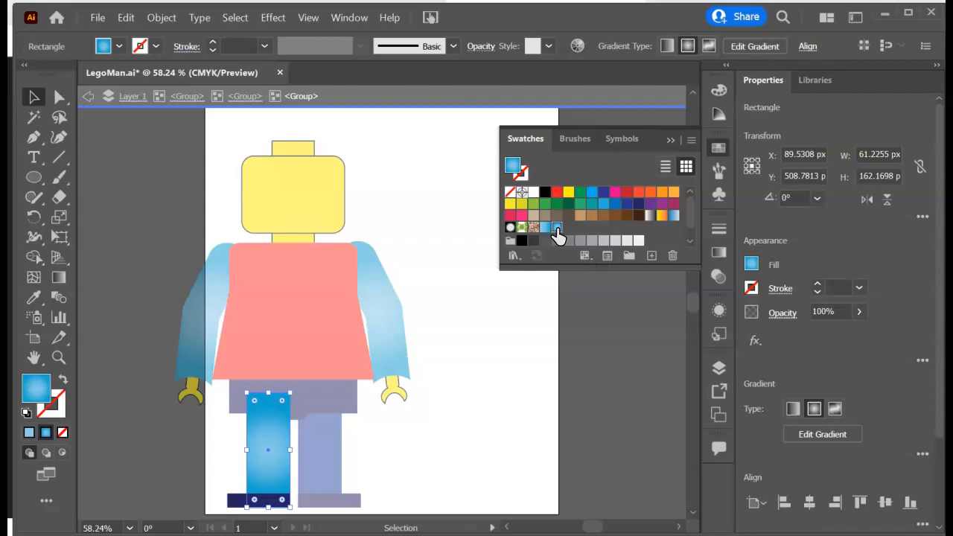
Change the selected leg's gradient type to linear and leave isolation mode
left_click(719, 253)
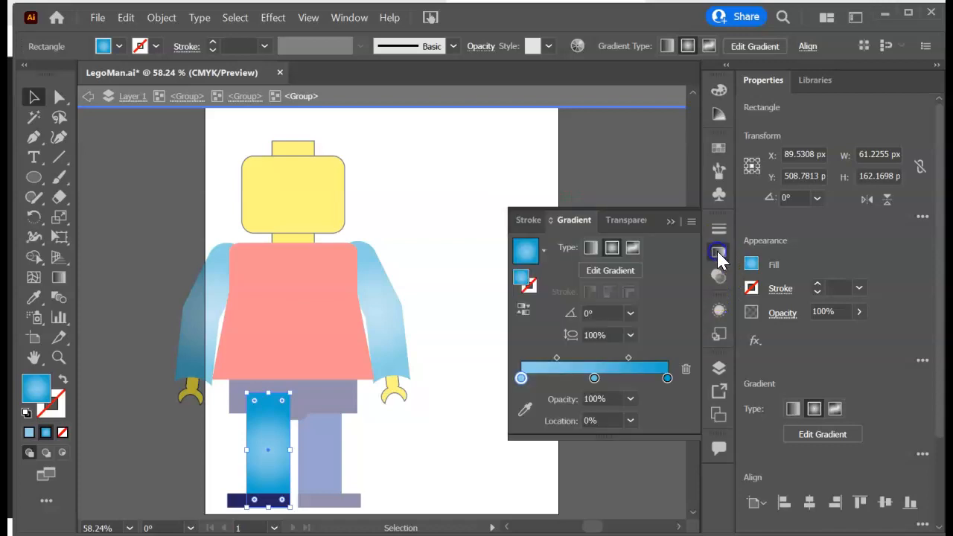
left_click(592, 249)
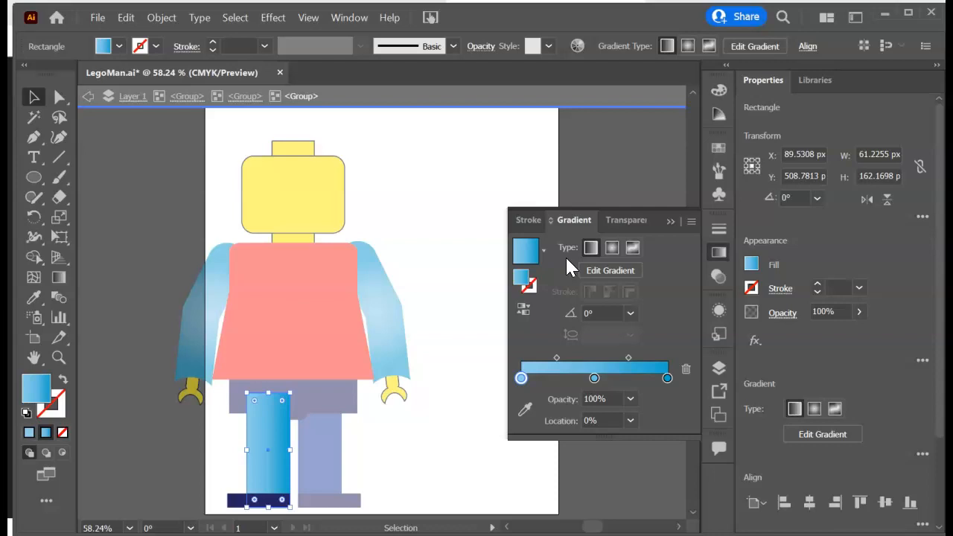
double_click(422, 449)
Isolate the other leg's rectangle, still solid blue, and fill it with the bluearm gradient swatch
double_click(320, 457)
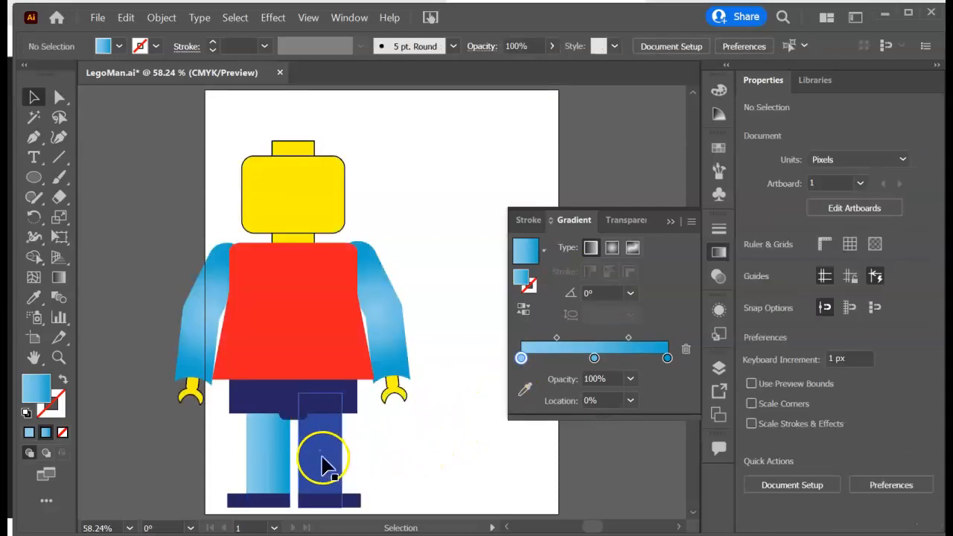
double_click(322, 463)
left_click(322, 464)
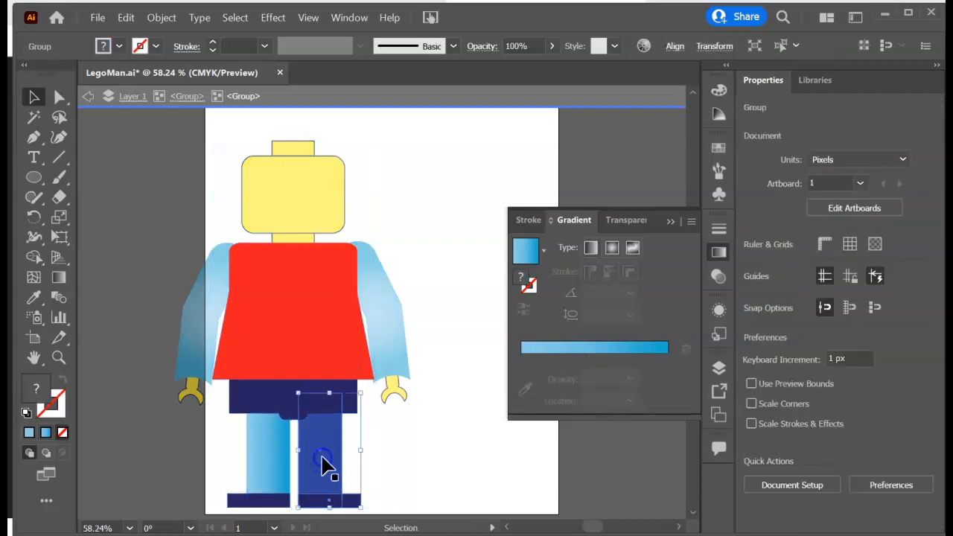
double_click(322, 463)
left_click(322, 464)
left_click(322, 440)
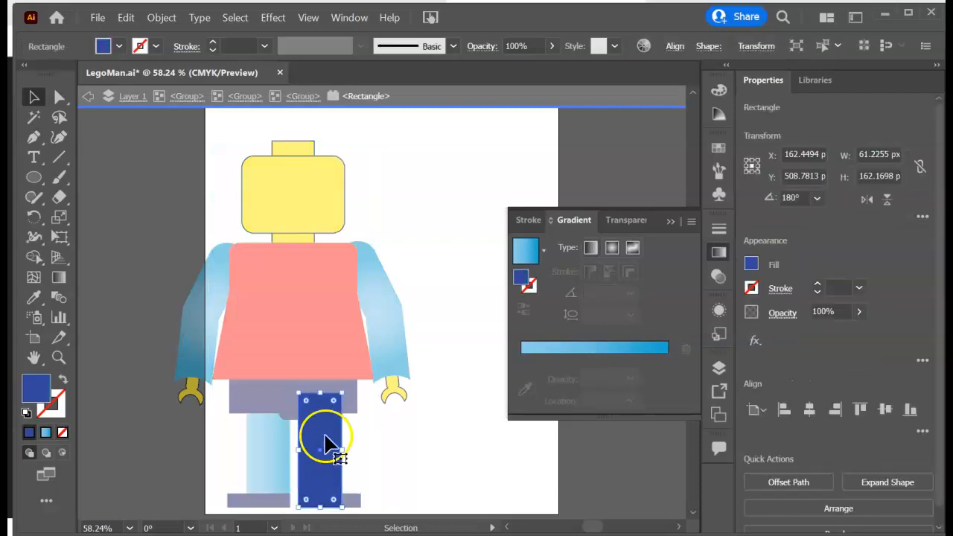
left_click(719, 148)
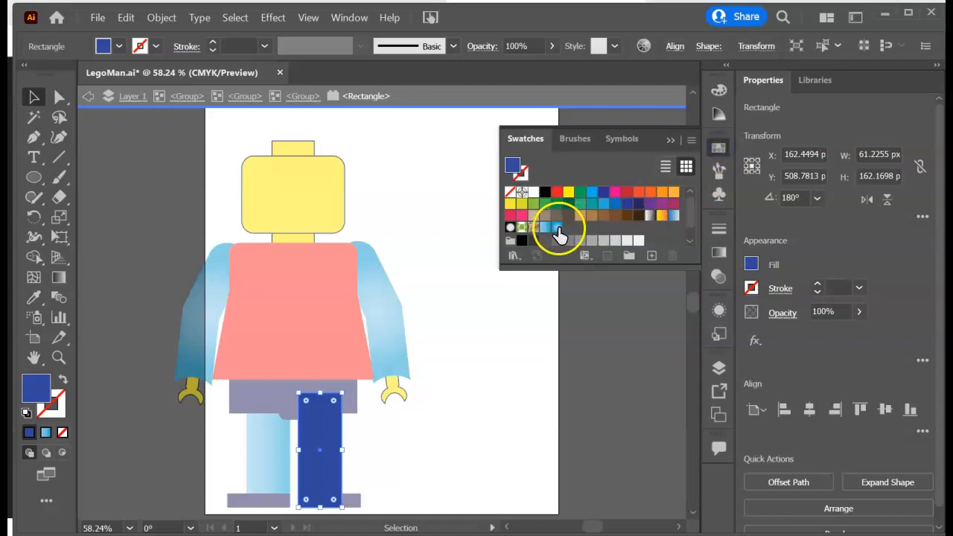
left_click(558, 228)
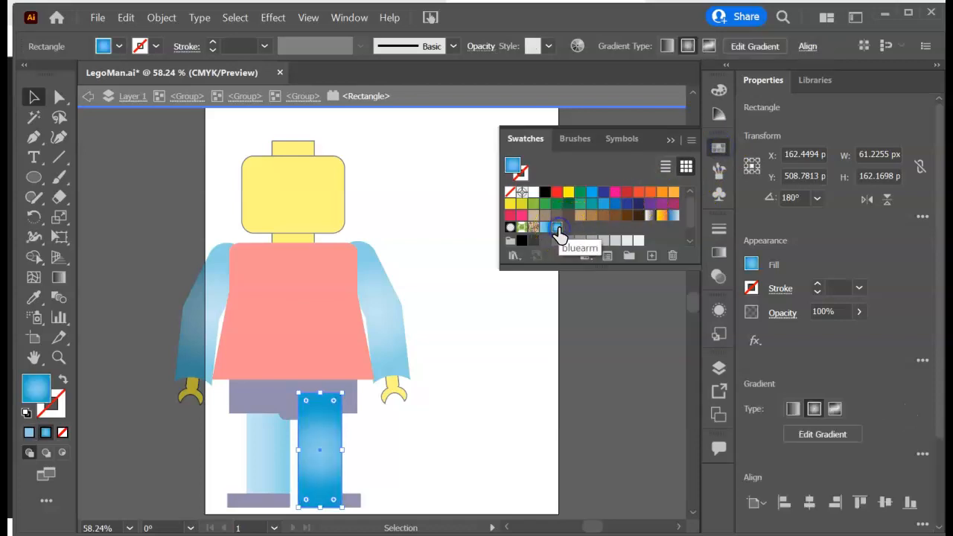
Make the second leg's gradient linear to match the first leg, and exit the isolated group
left_click(719, 252)
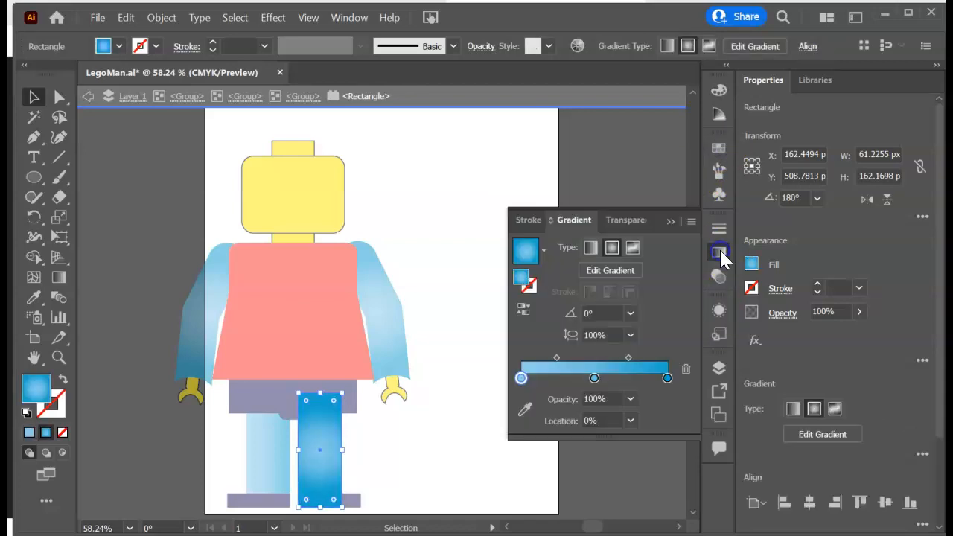
left_click(590, 249)
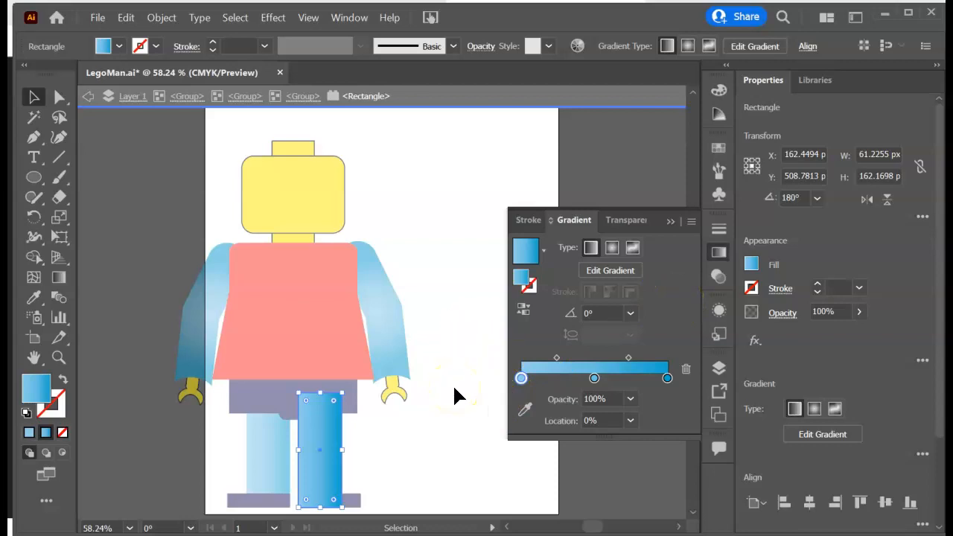
double_click(453, 384)
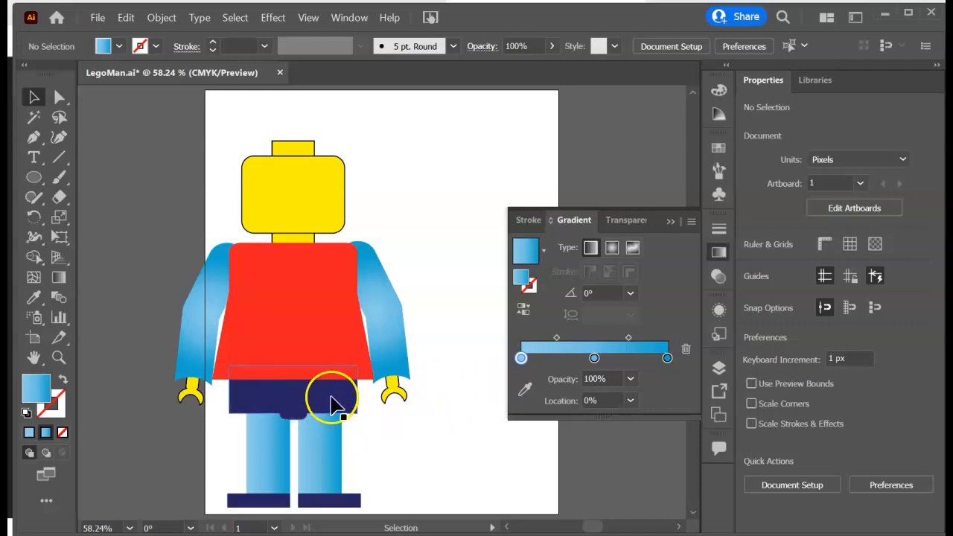
Isolate the dark blue hip shape within its groups, fill it with the bluearm radial gradient, and leave isolation mode
left_click(331, 399)
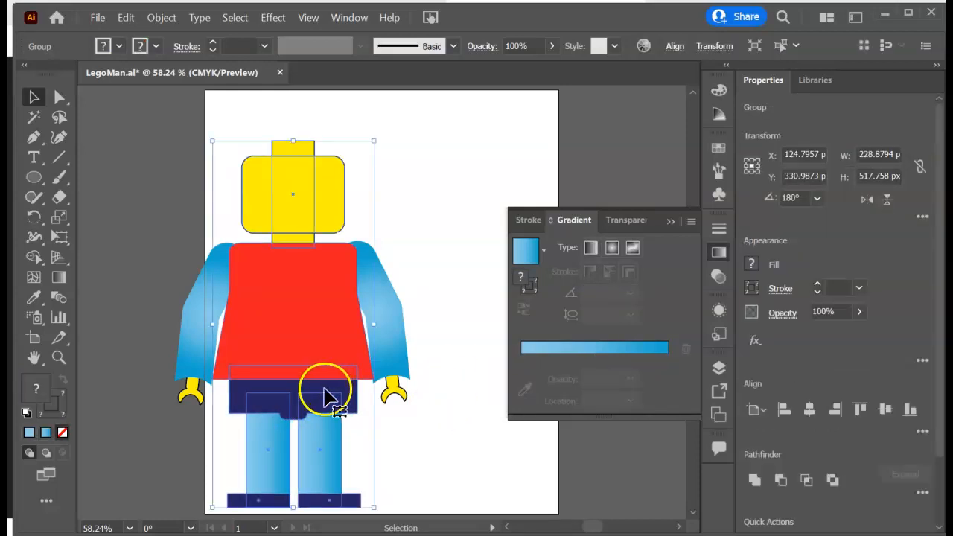
double_click(324, 396)
left_click(326, 397)
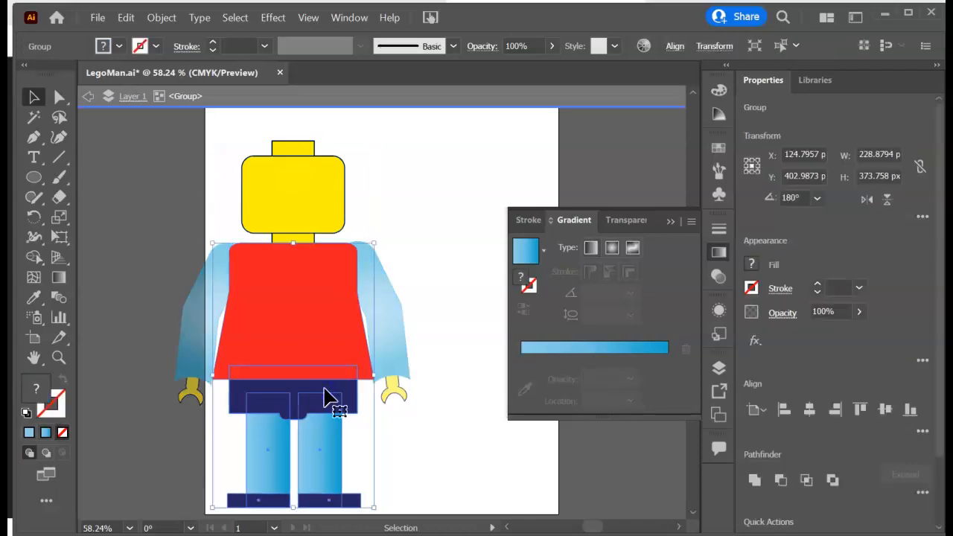
double_click(295, 397)
left_click(295, 398)
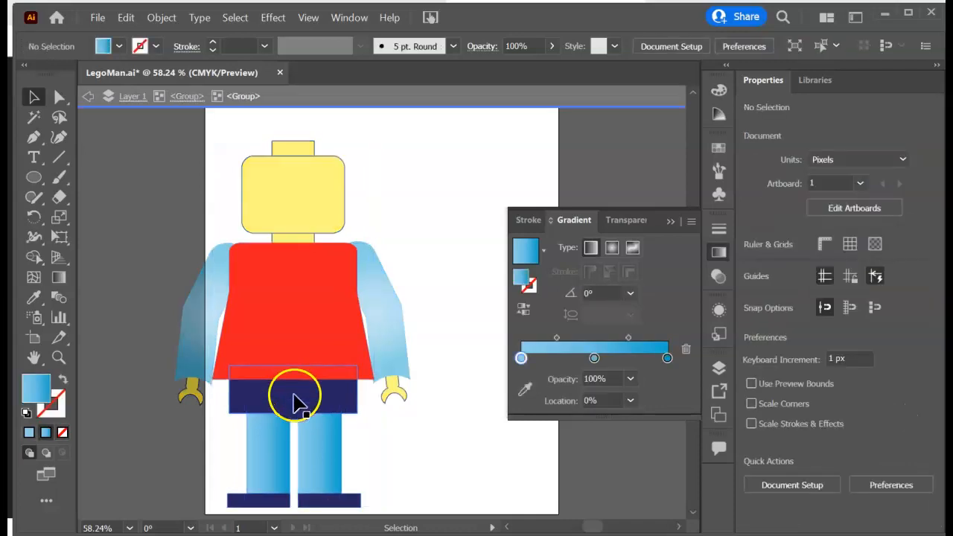
double_click(295, 398)
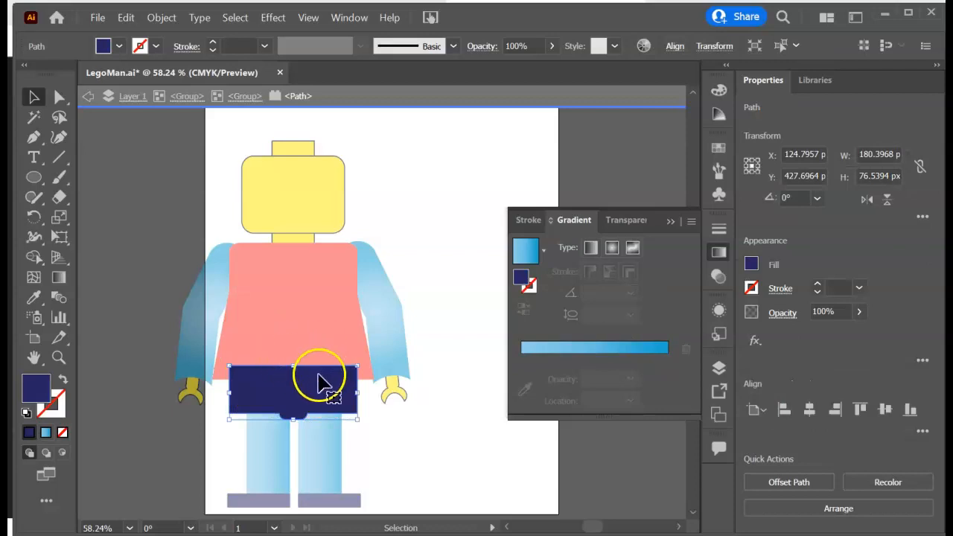
left_click(719, 148)
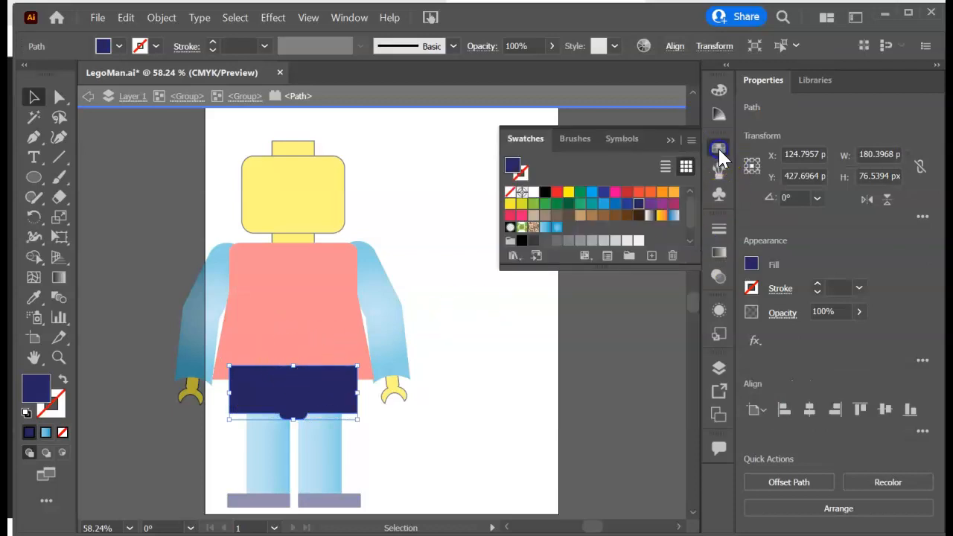
left_click(558, 229)
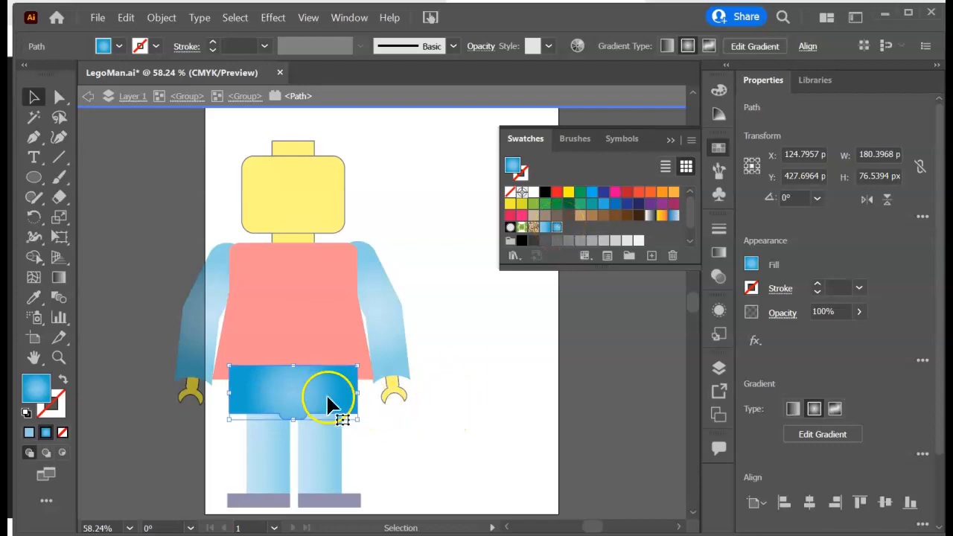
left_click(620, 402)
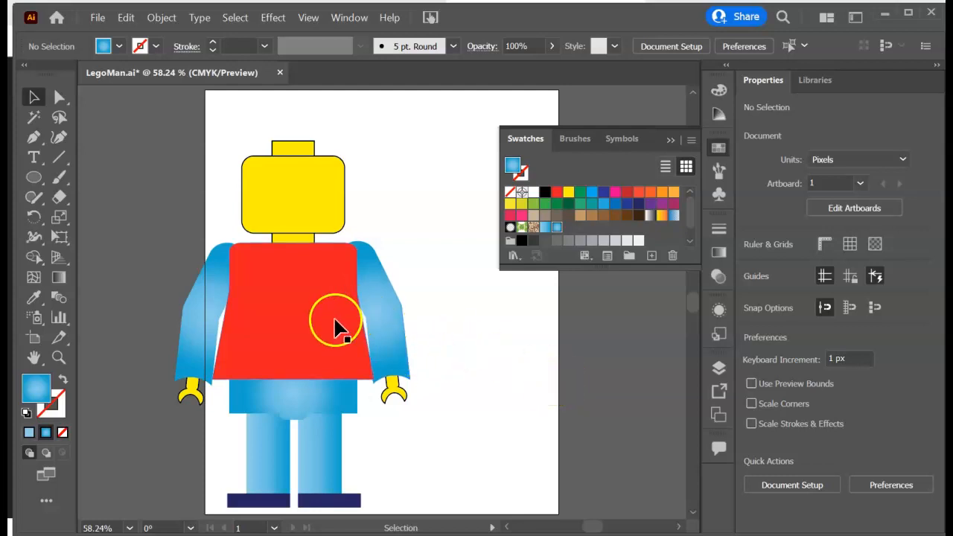
Open the Basic Graphics_Textures pattern swatch library
left_click(514, 256)
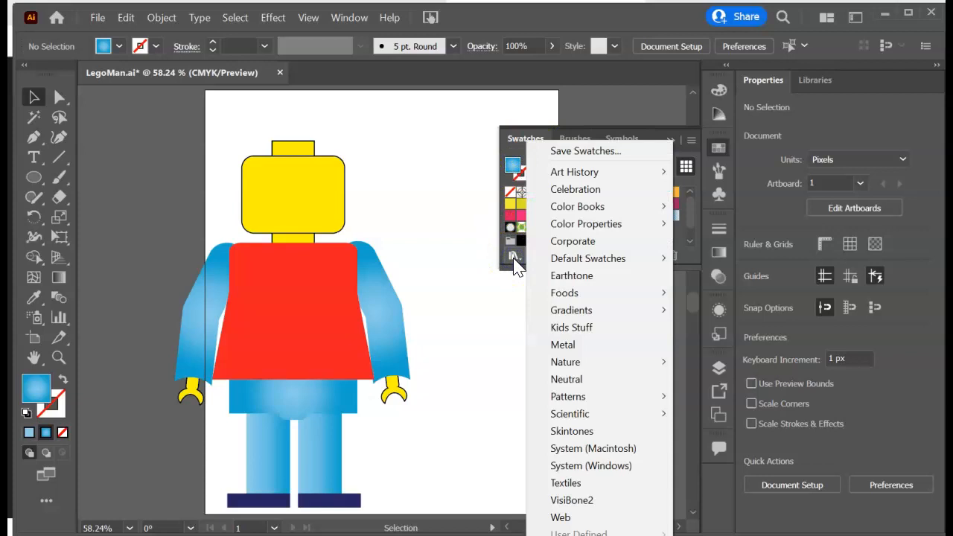
mouse_move(558, 402)
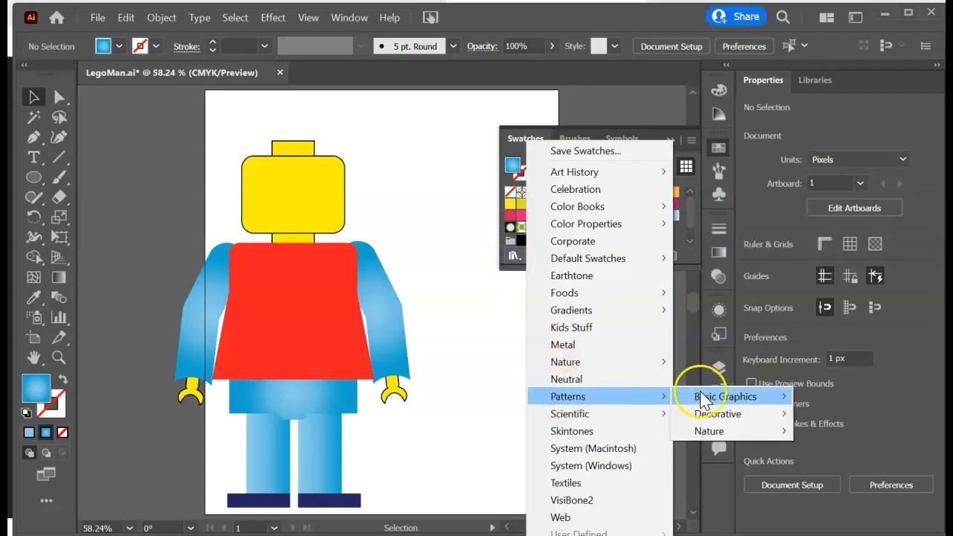
mouse_move(711, 402)
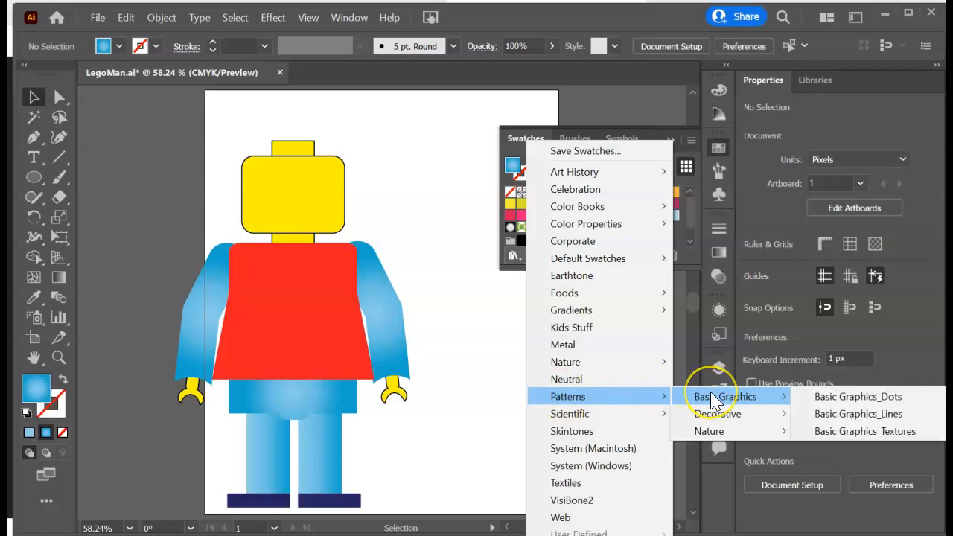
left_click(827, 436)
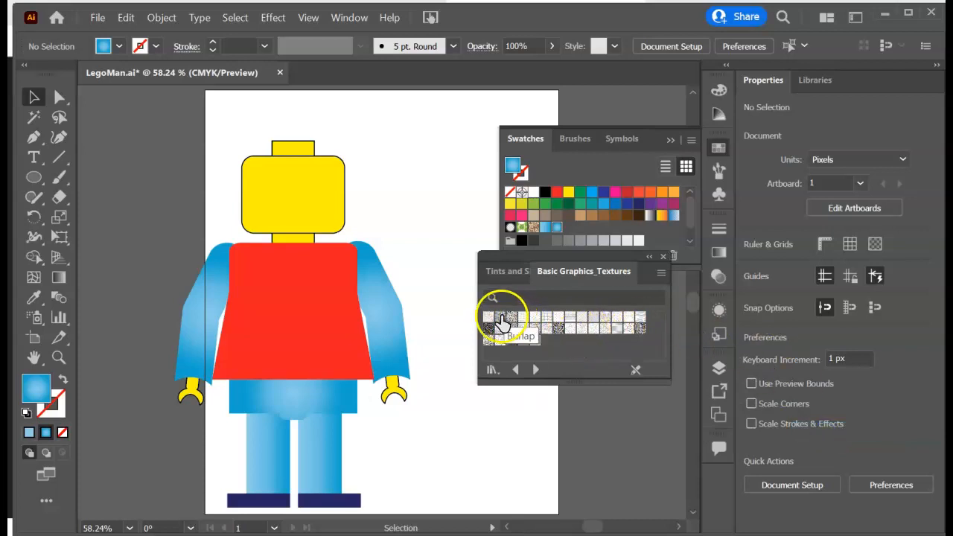
Isolate the figure's red torso shape within its groups and fill it with the Burlap texture pattern
left_click(313, 304)
double_click(313, 303)
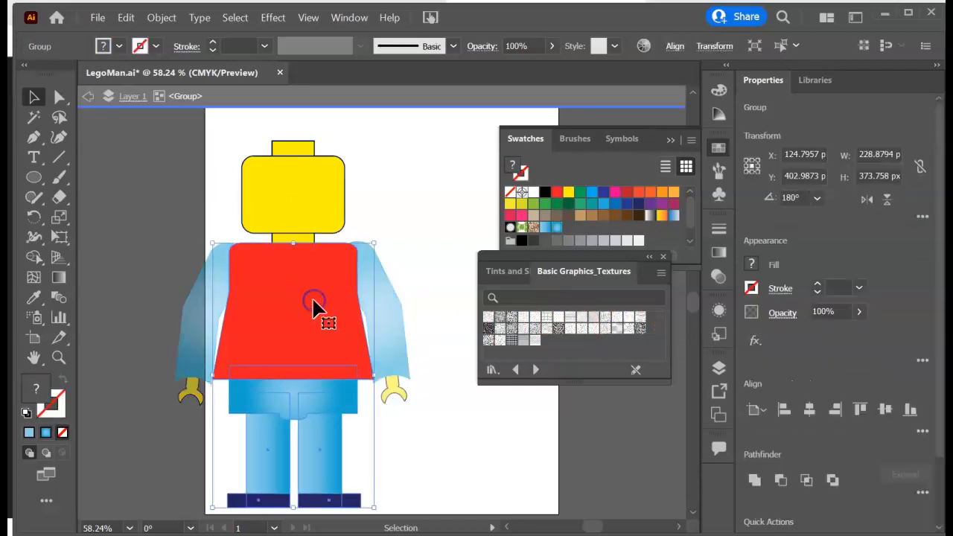
double_click(338, 265)
double_click(259, 315)
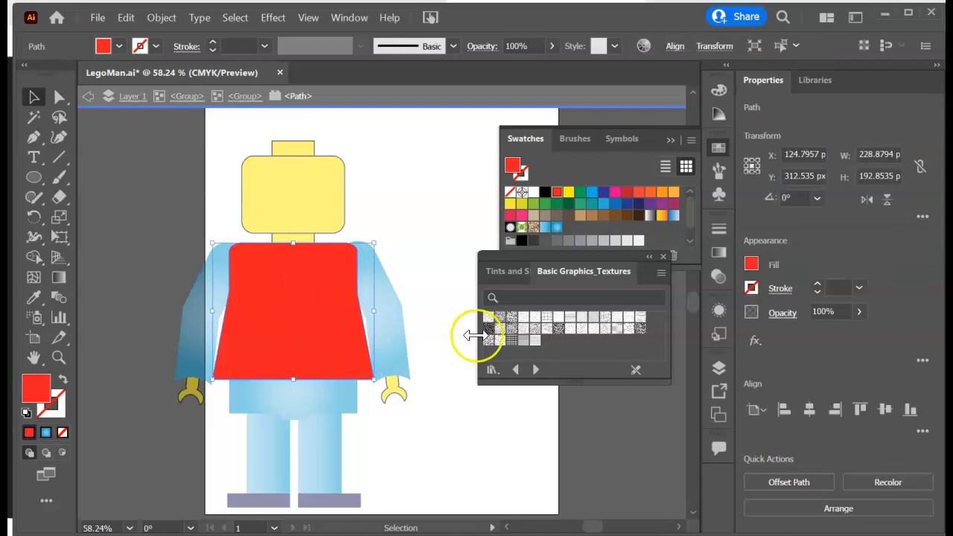
left_click(498, 321)
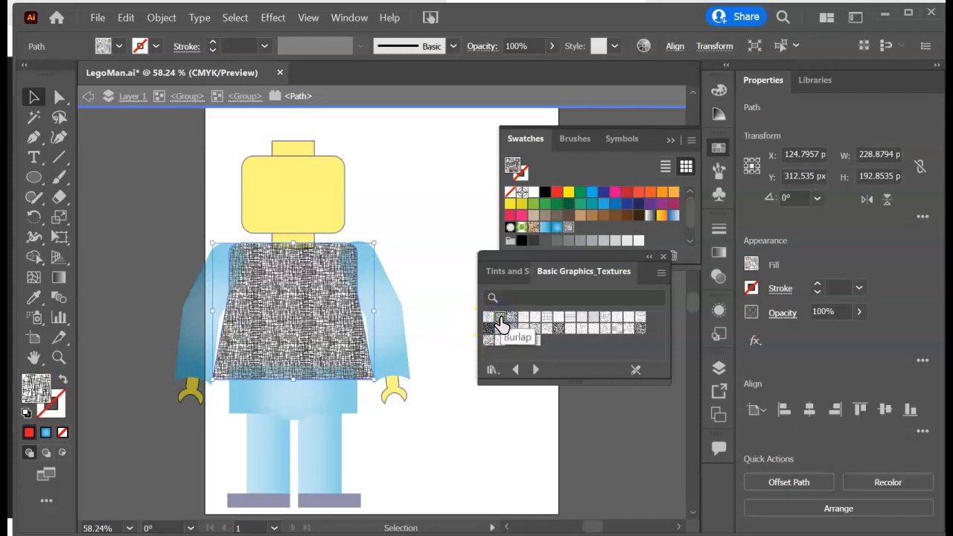
Try other texture patterns on the torso, ending with Sticks, and restore its solid red fill before leaving isolation mode
left_click(513, 321)
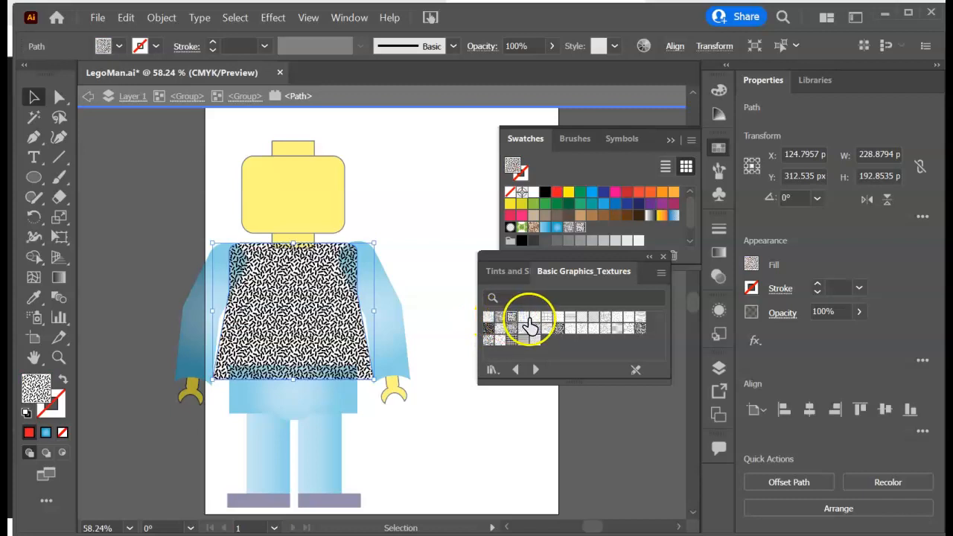
left_click(525, 322)
left_click(559, 321)
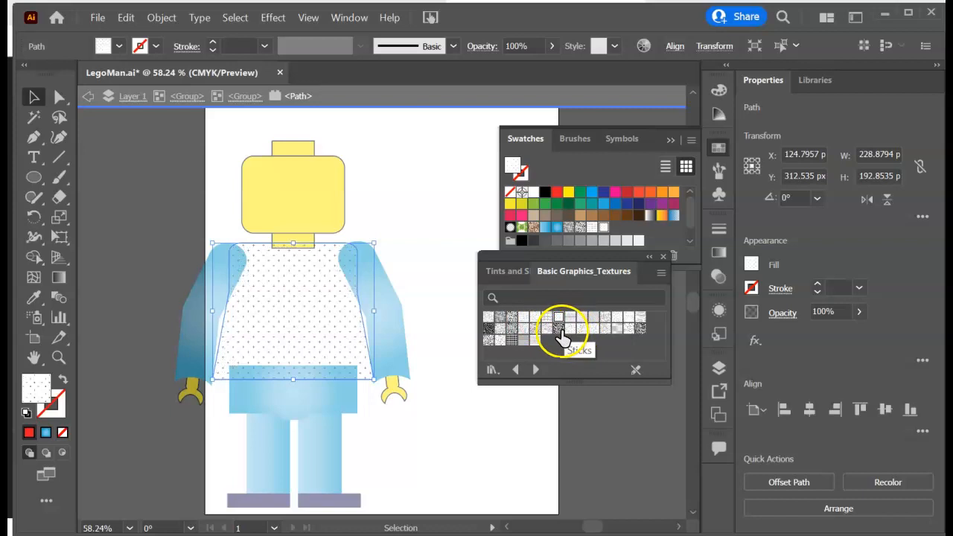
left_click(560, 329)
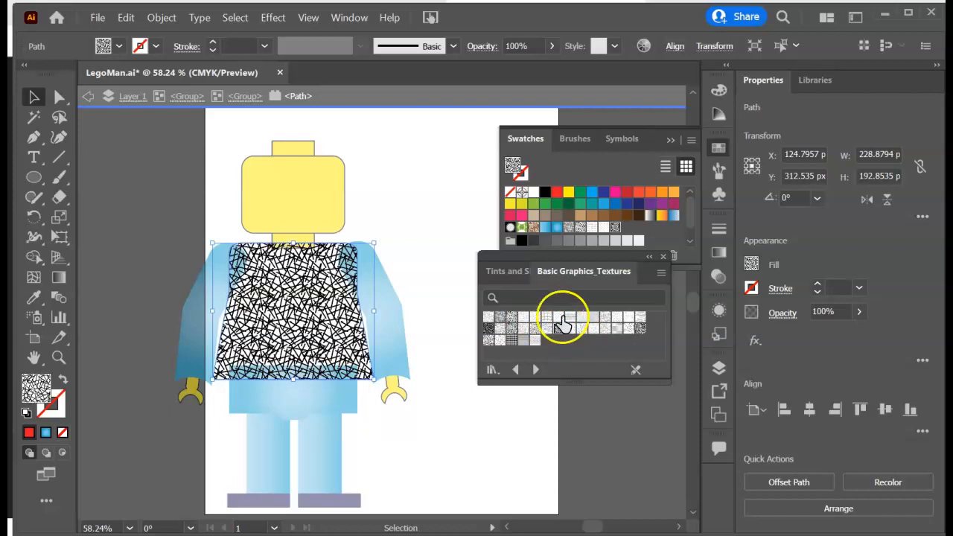
left_click(557, 192)
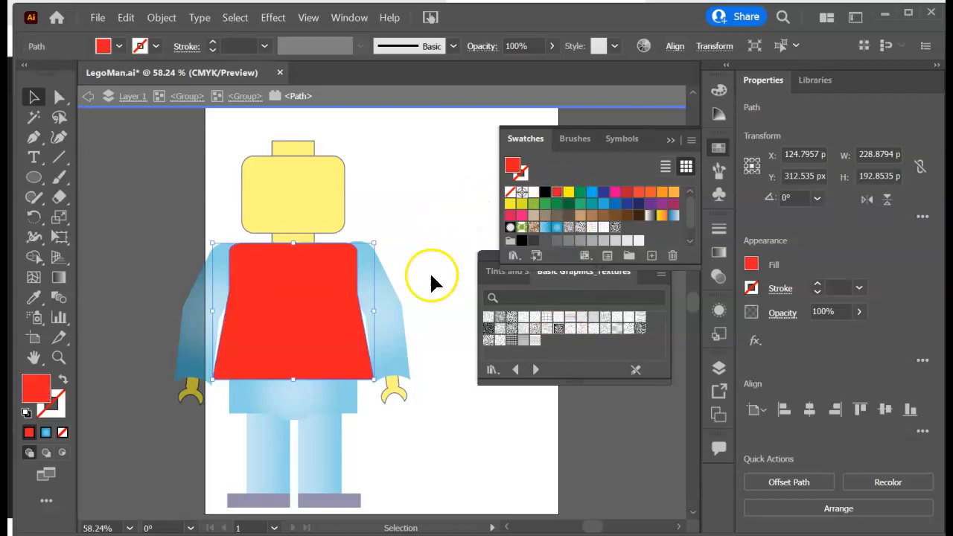
double_click(465, 424)
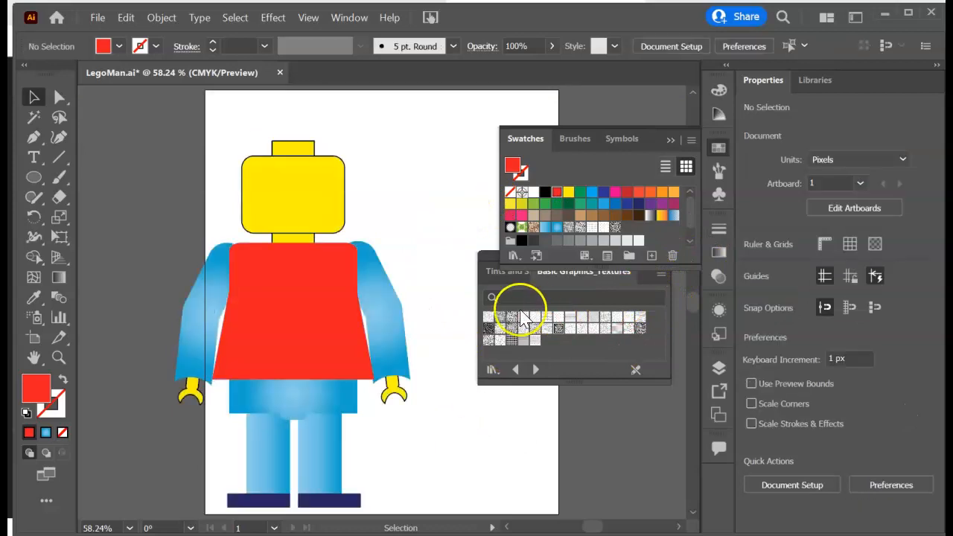
Close the texture library and the swatches, and save the document
left_click_drag(488, 256, 499, 300)
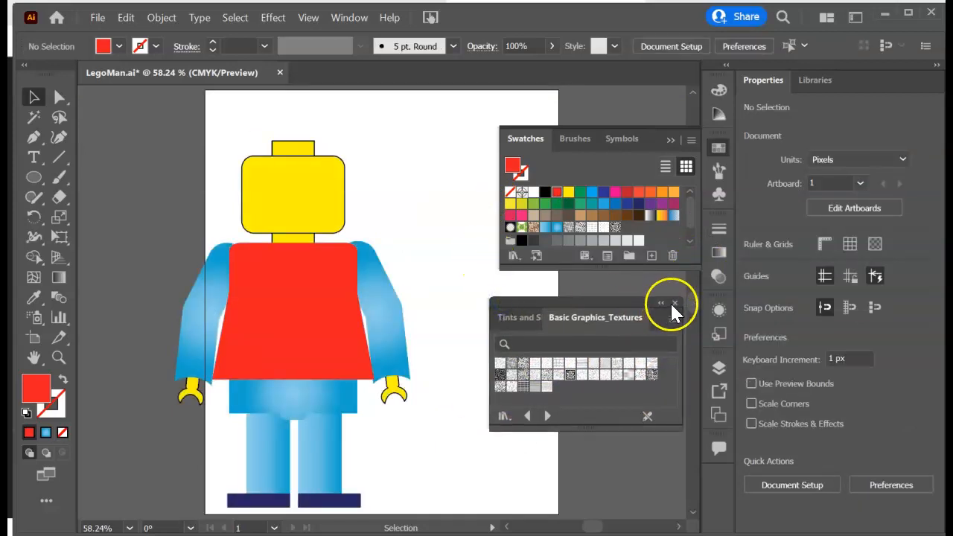
left_click(675, 303)
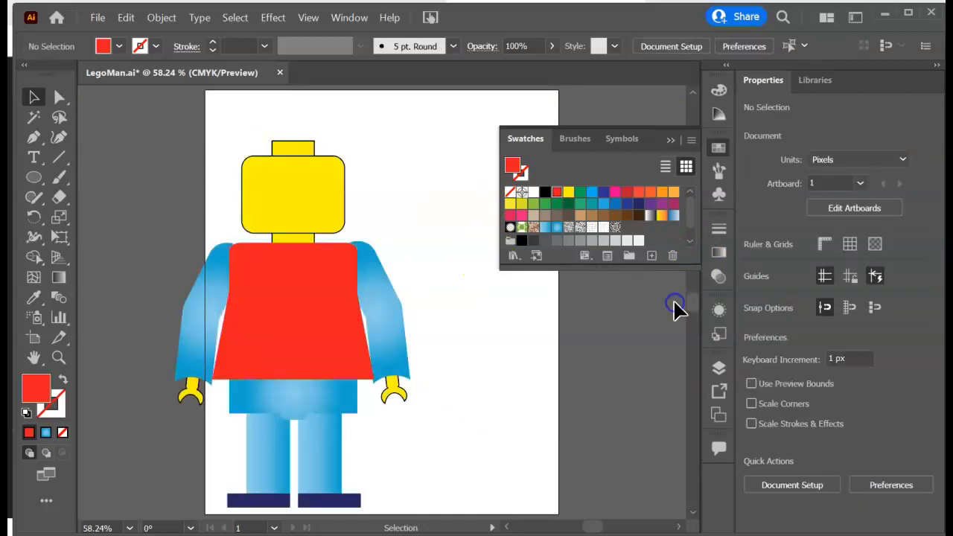
left_click(671, 138)
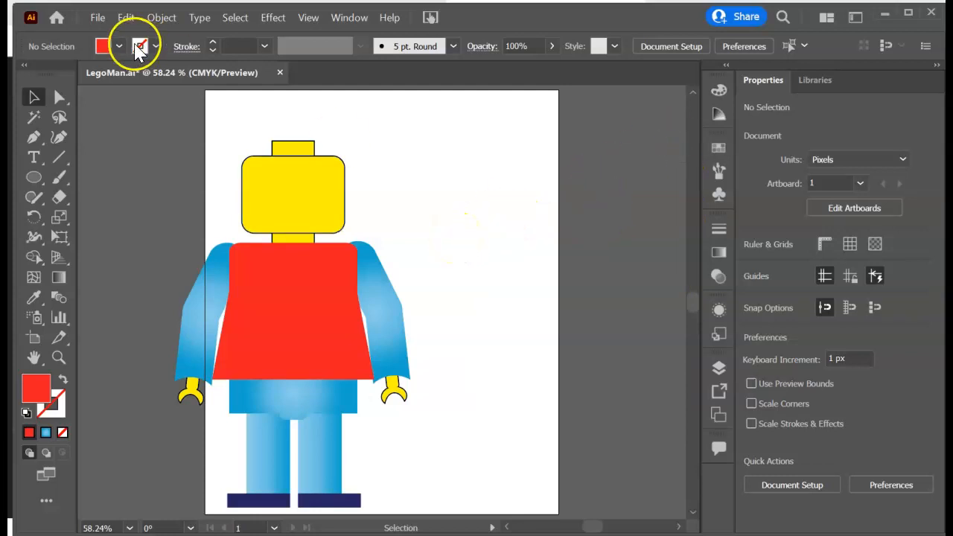
left_click(98, 17)
left_click(119, 160)
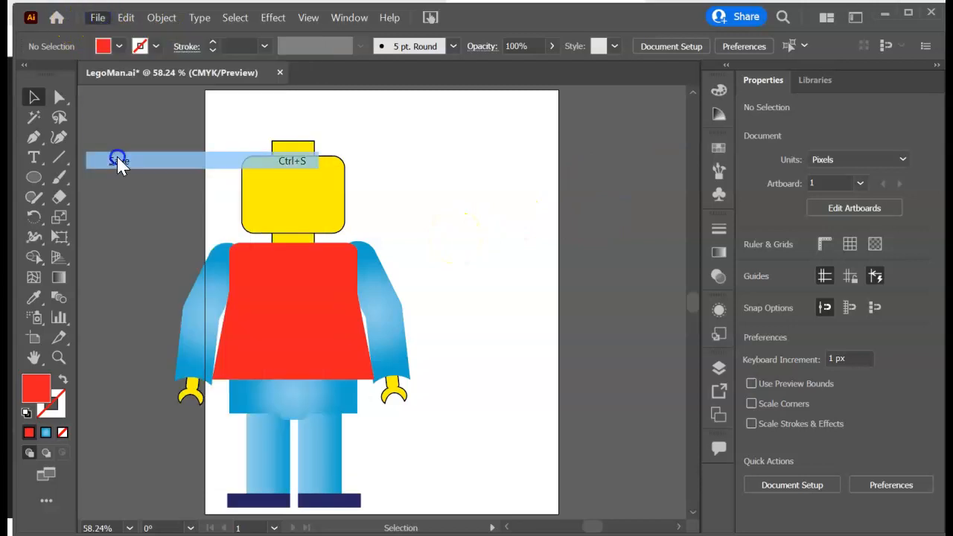